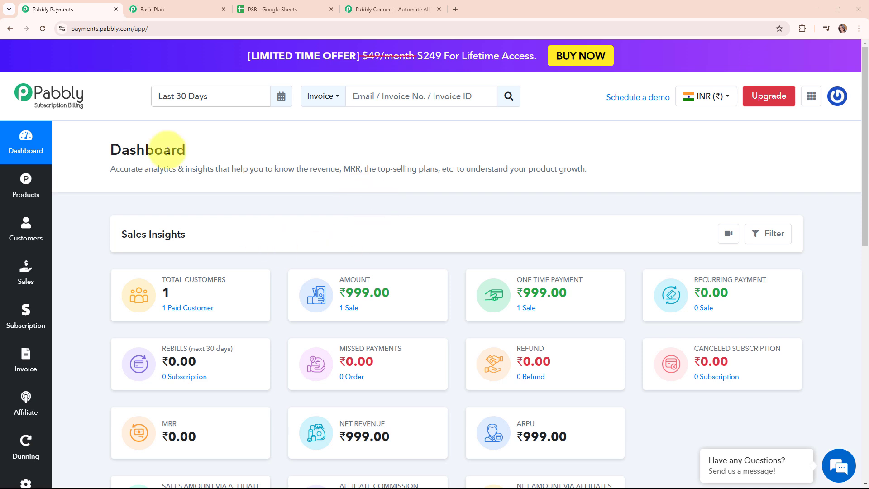
- Look over the Basic Plan checkout page, and set the zoom of the PSB spreadsheet in Google Sheets to 150%
left_click(165, 5)
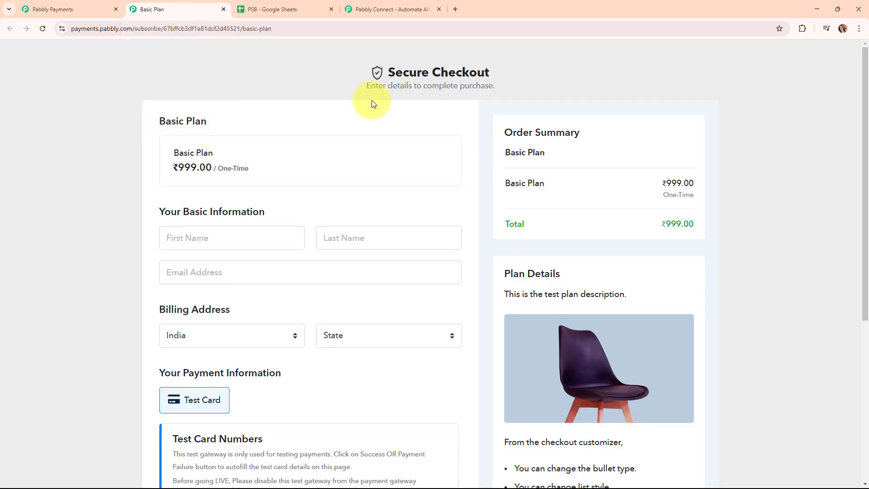
left_click(269, 6)
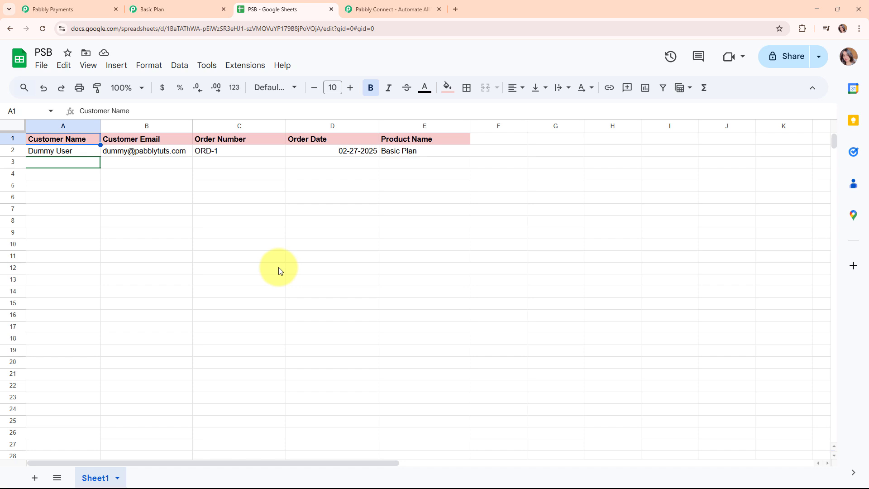
left_click(122, 88)
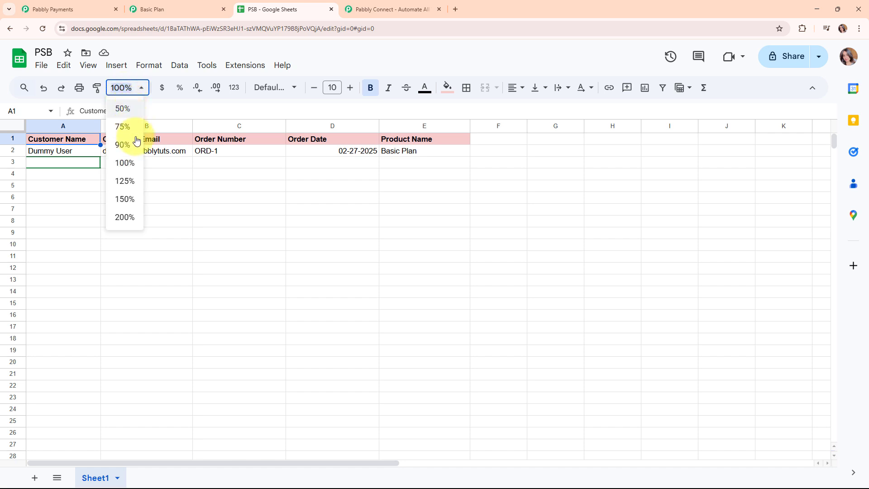
left_click(125, 199)
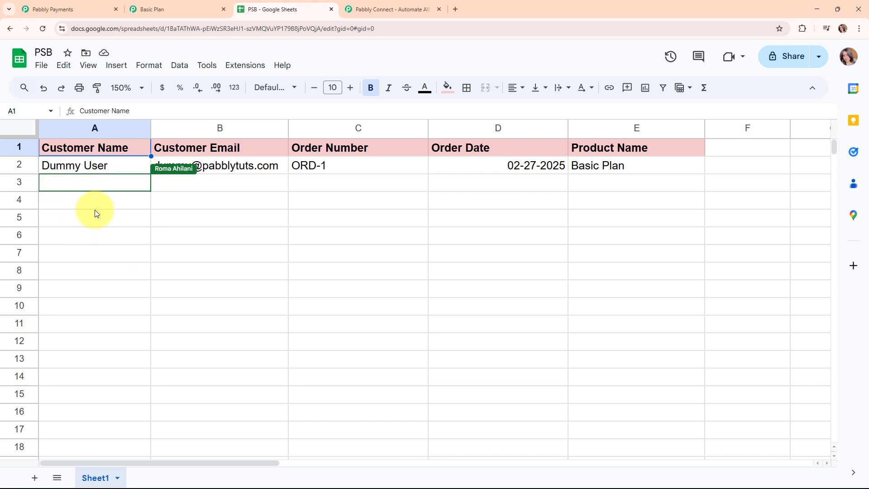
- On the Basic Plan checkout page, fill in the customer's name and e-mail with billing address India, Madhya Pradesh
left_click(172, 5)
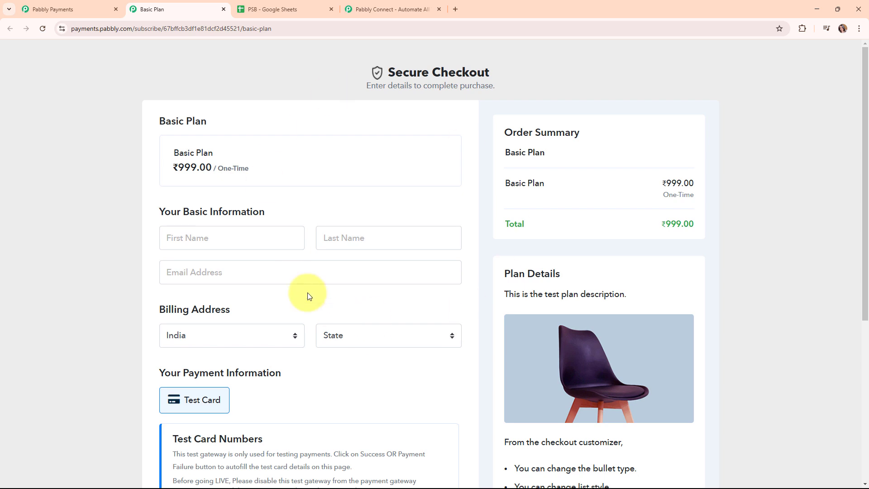
left_click(237, 231)
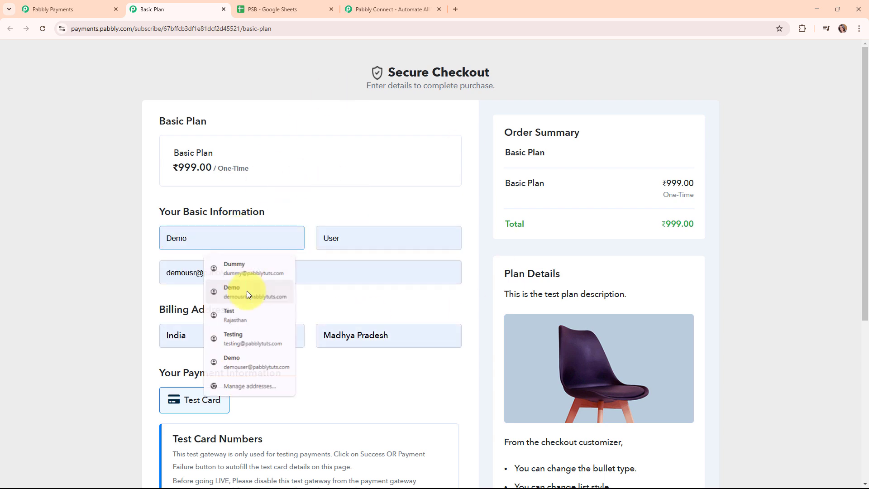
left_click(246, 290)
left_click(208, 272)
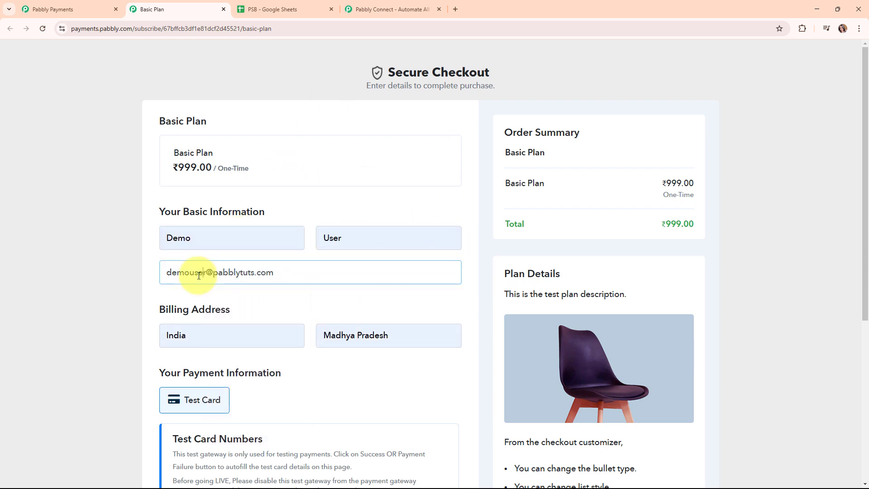
- Fill the payment information with the test gateway's successful card details and complete the Basic Plan order
scroll(397, 287, "down", 5)
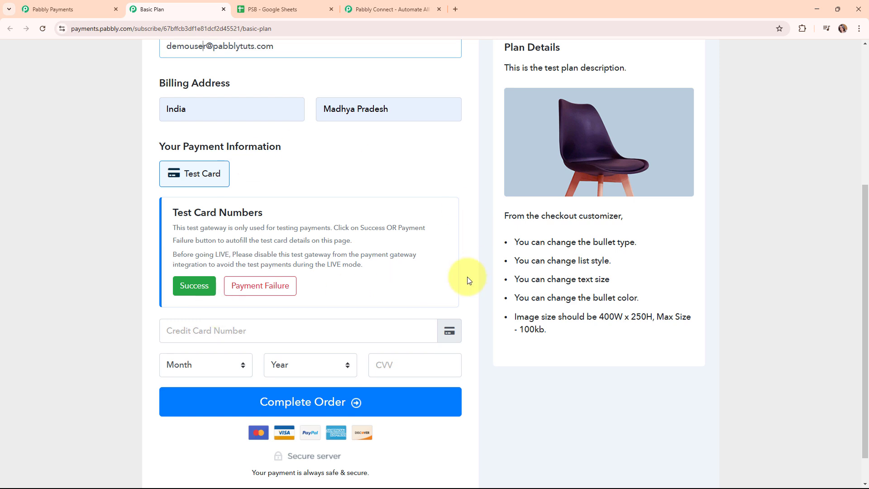
scroll(468, 280, "up", 4)
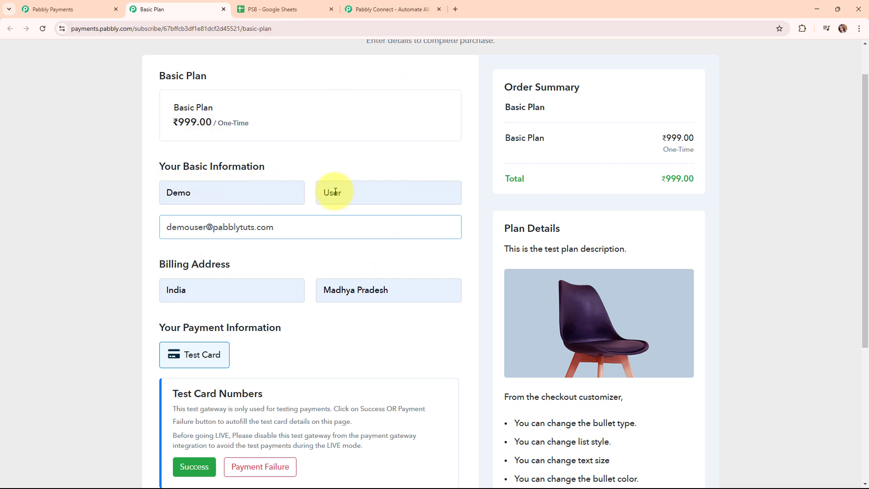
scroll(332, 269, "down", 4)
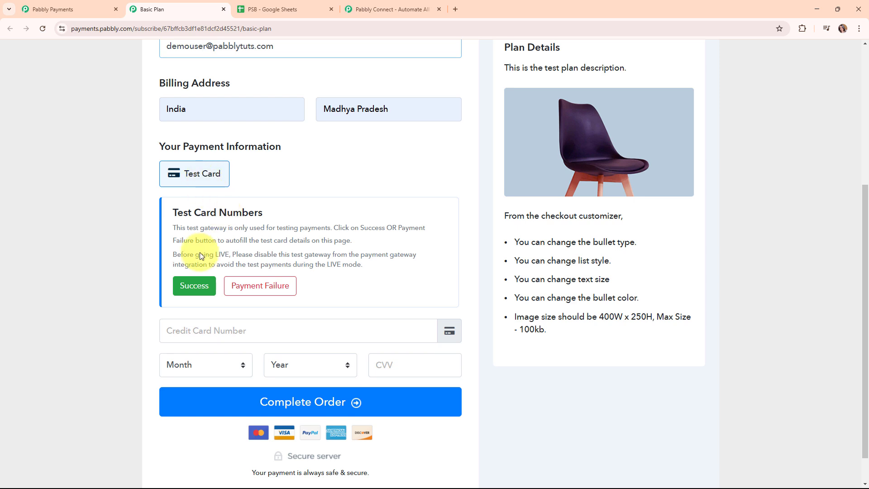
left_click(202, 294)
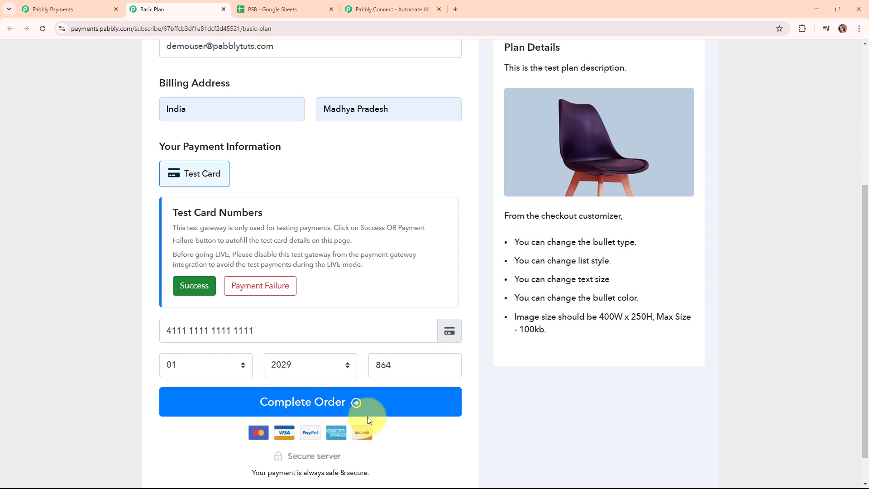
left_click(344, 411)
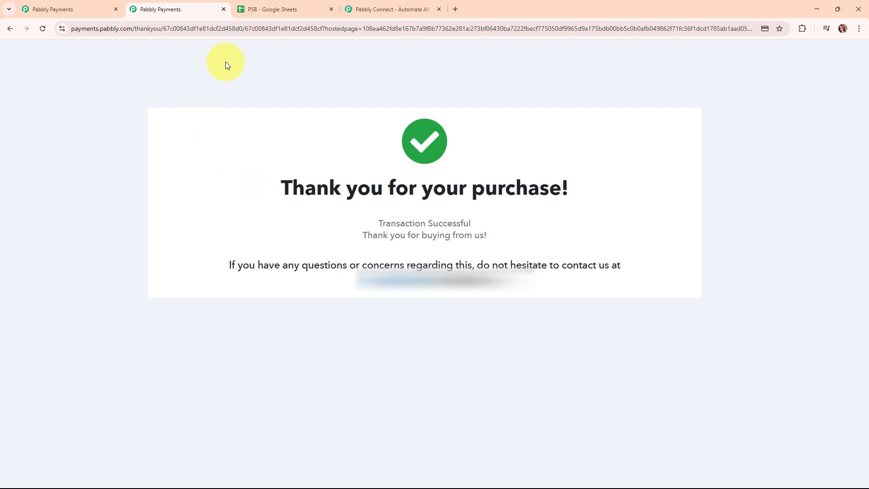
- Check row 3 of the PSB spreadsheet in Google Sheets for the order's customer name, e-mail, order number, date and product
key("ctrl+Tab")
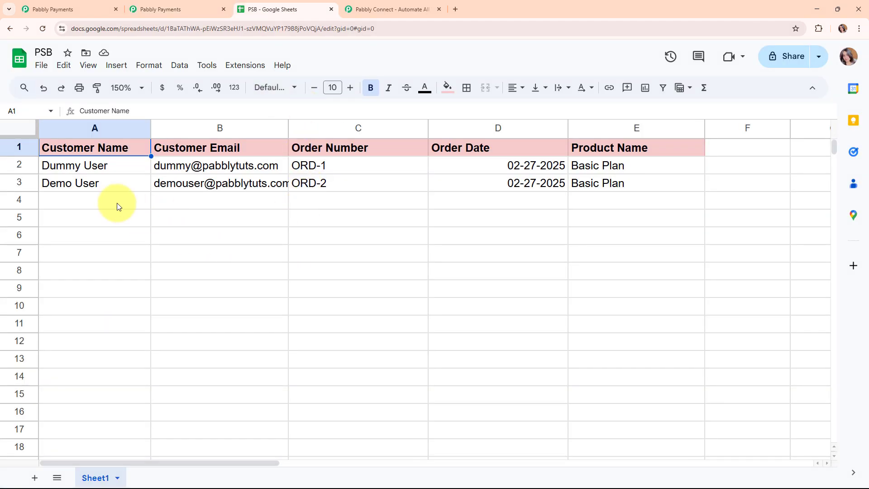
left_click(138, 186)
left_click(264, 187)
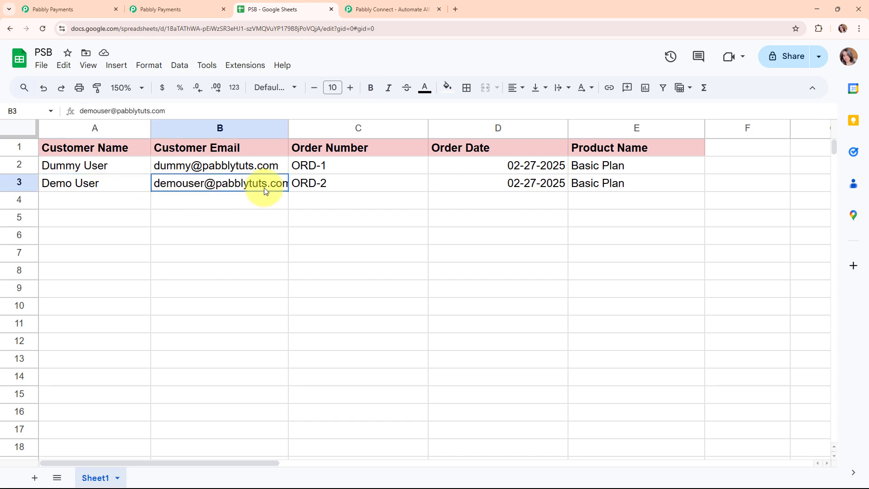
left_click(375, 180)
left_click(481, 181)
left_click(658, 190)
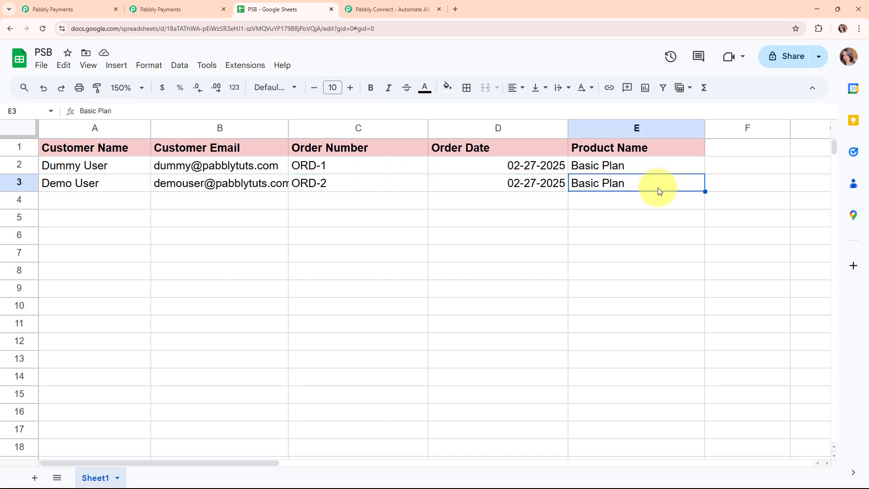
left_click(113, 202)
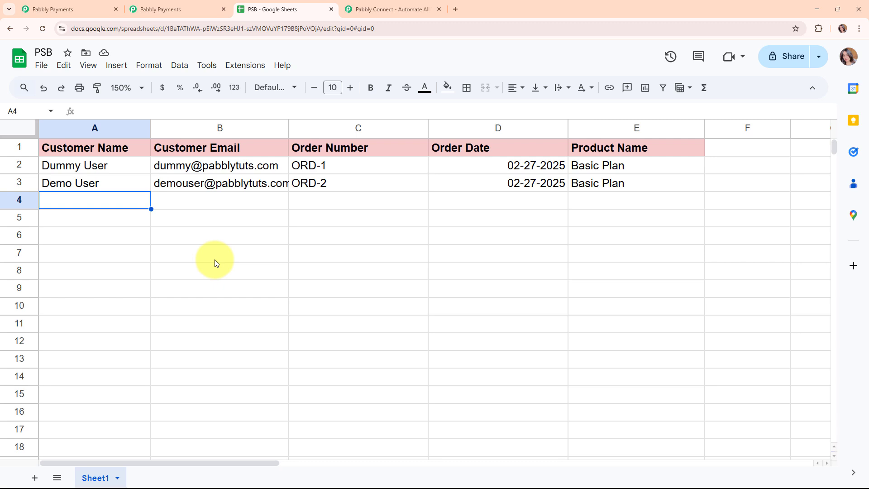
left_click(214, 186)
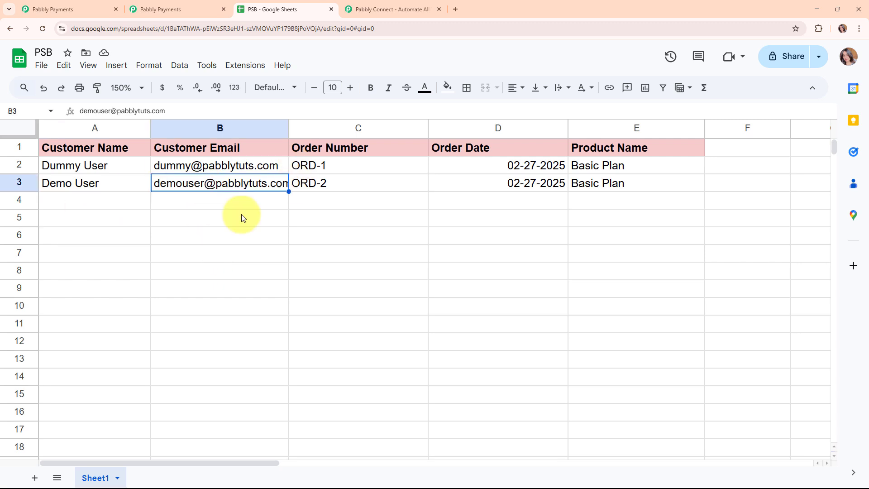
left_click(90, 208)
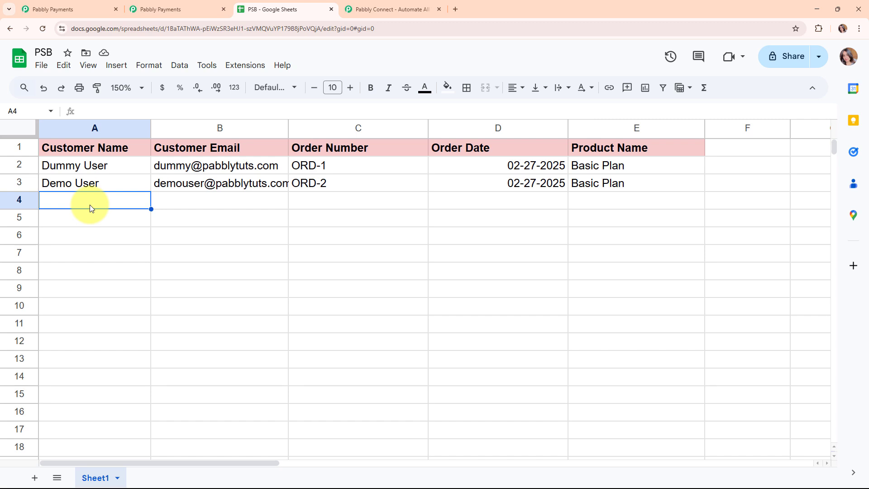
left_click(223, 194)
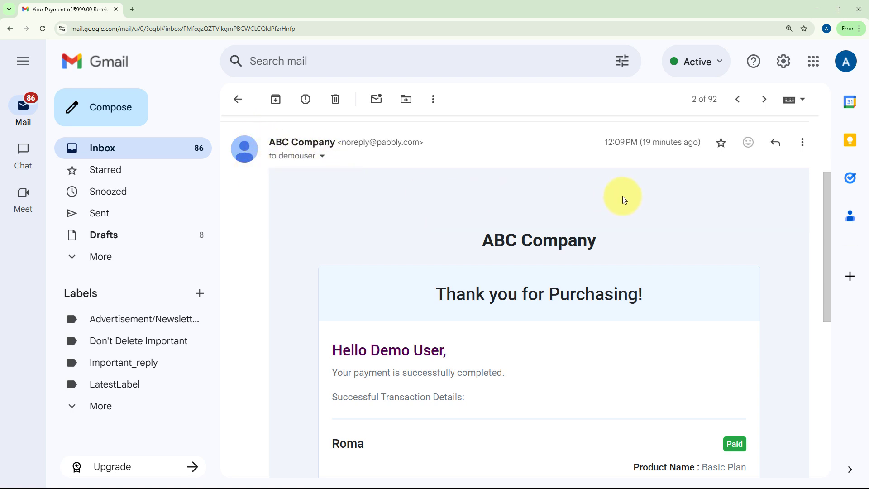
- Read the payment confirmation e-mail from ABC Company through its transaction and billing details, and return to the spreadsheet
scroll(621, 196, "down", 3)
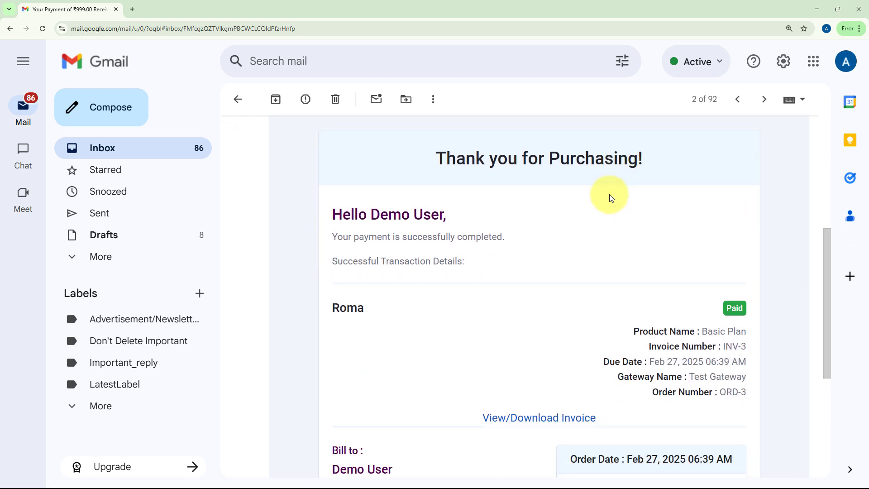
scroll(648, 178, "down", 1)
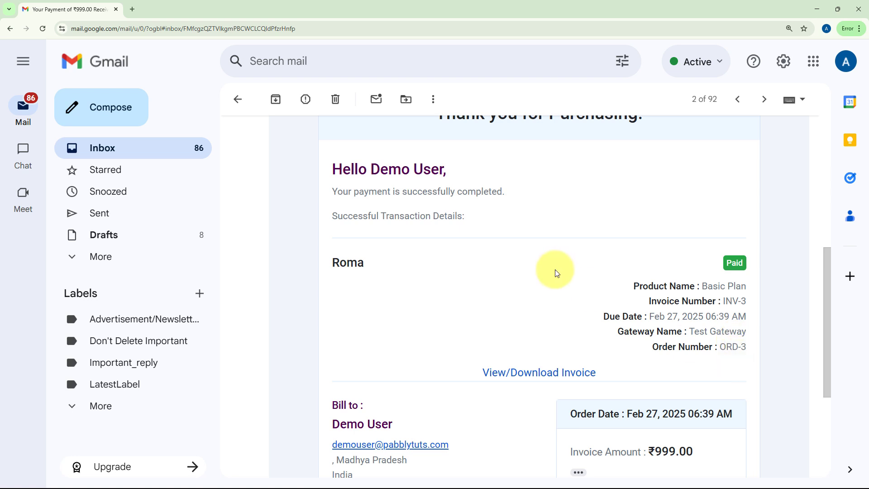
scroll(554, 271, "down", 4)
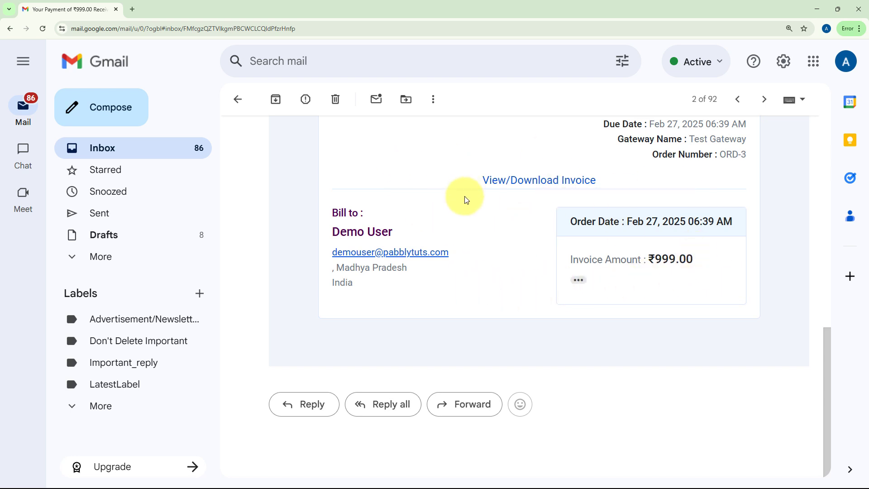
scroll(454, 200, "up", 4)
scroll(455, 202, "up", 1)
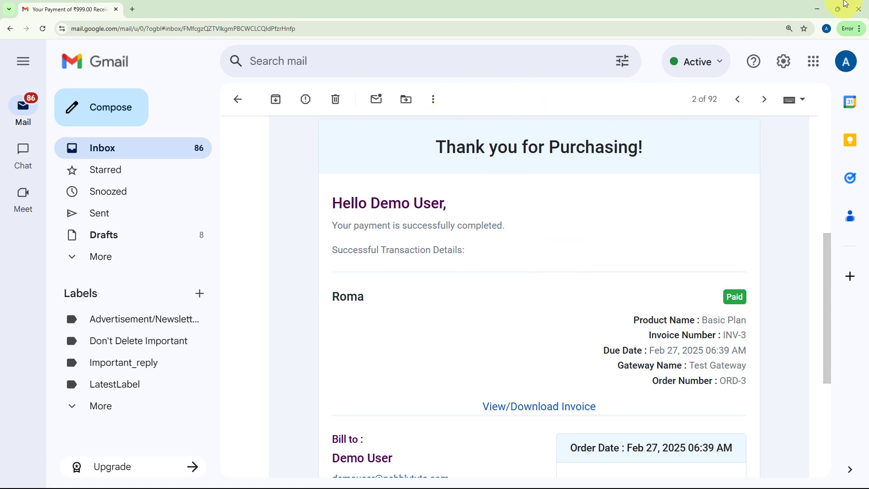
left_click(821, 5)
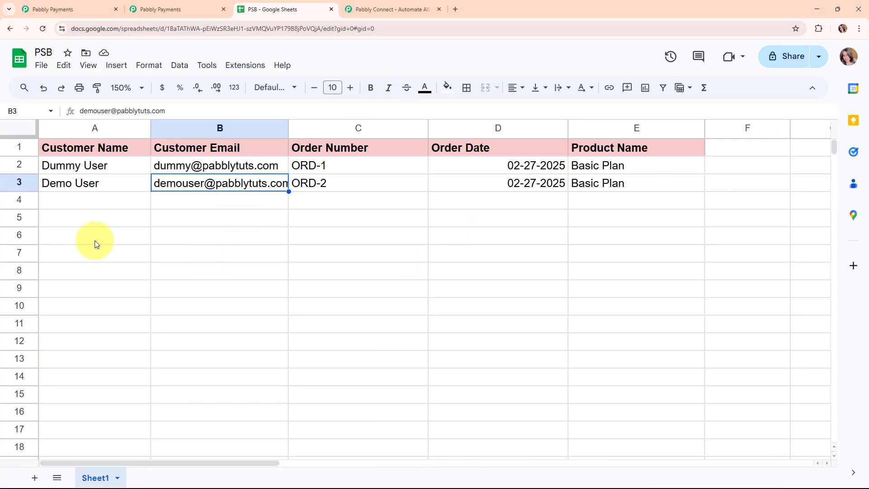
- Close the purchase thank-you page and return to the PSB spreadsheet
left_click(45, 200)
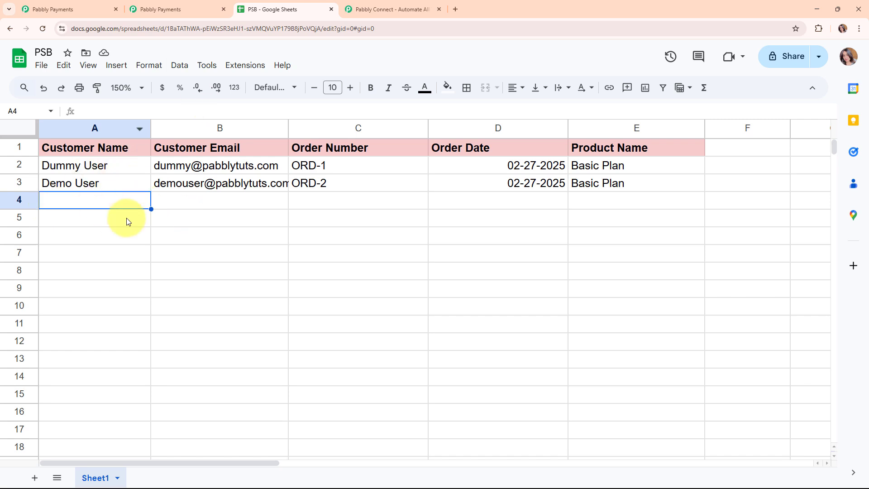
left_click(59, 9)
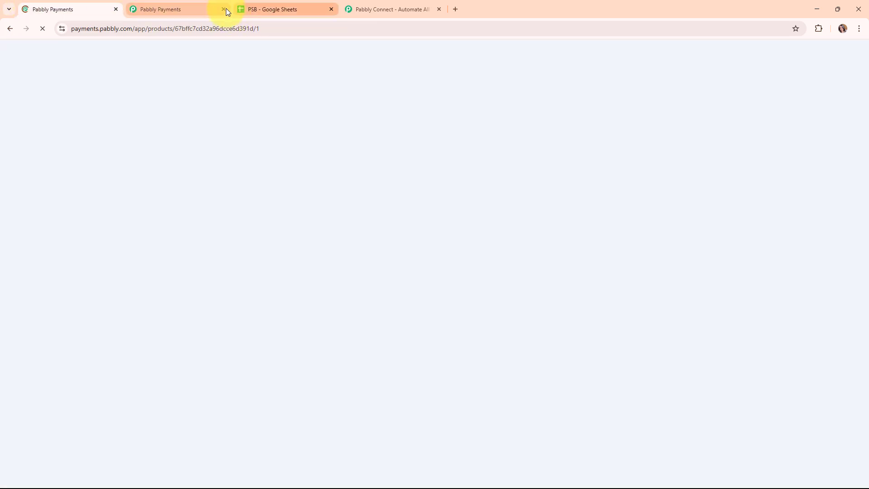
left_click(224, 8)
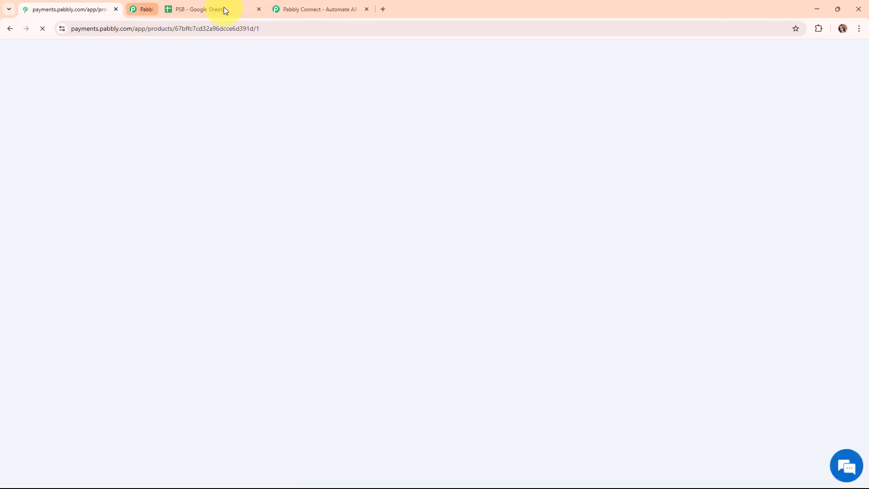
left_click(192, 1)
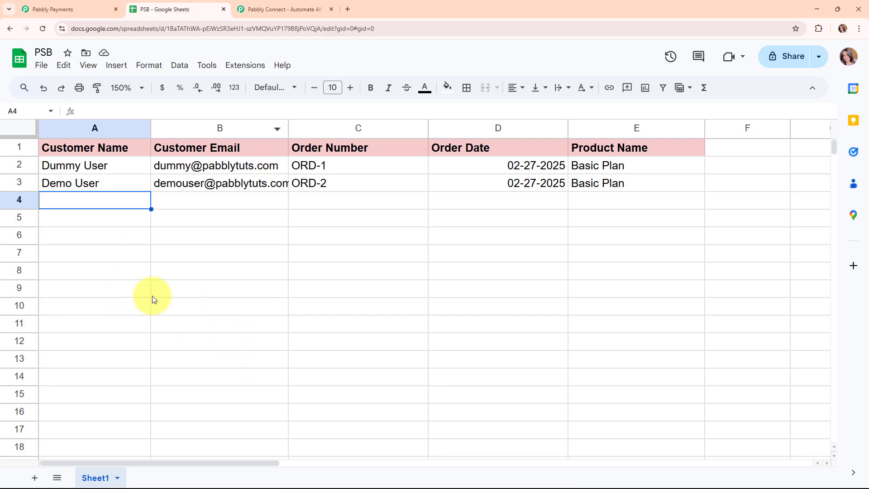
- Switch to the Pabbly Connect website and sign in to the existing account
left_click(305, 4)
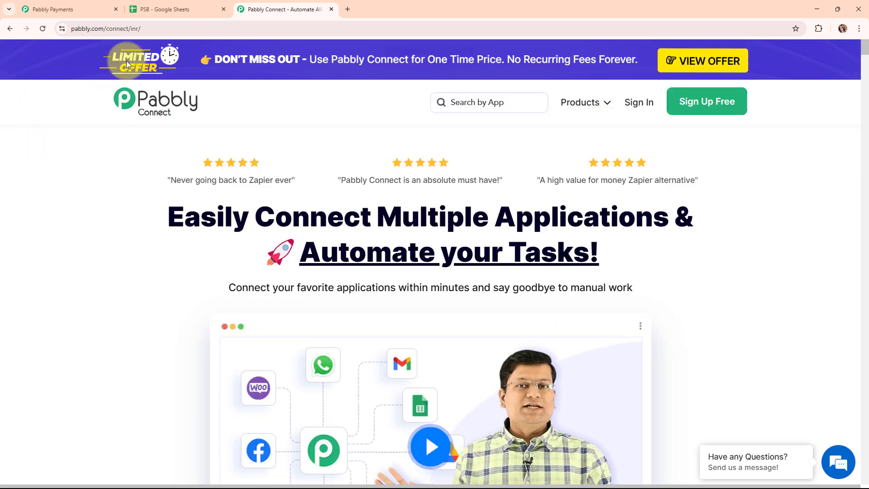
left_click(183, 25)
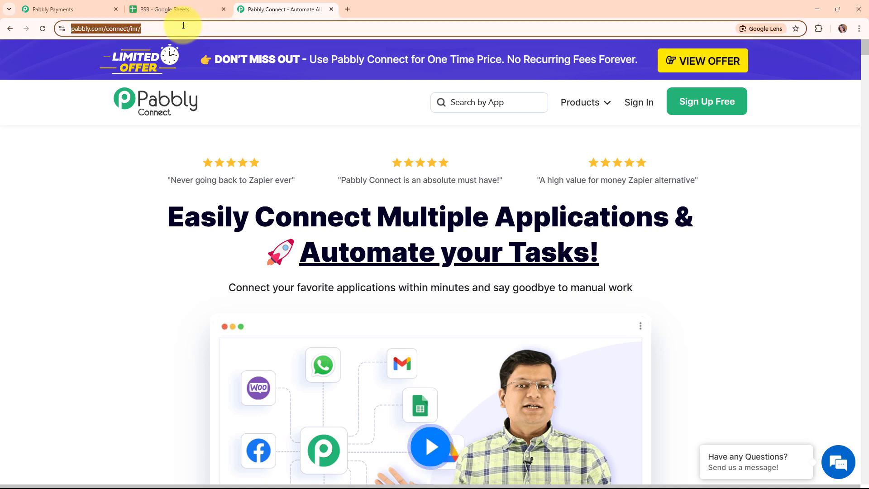
left_click(132, 171)
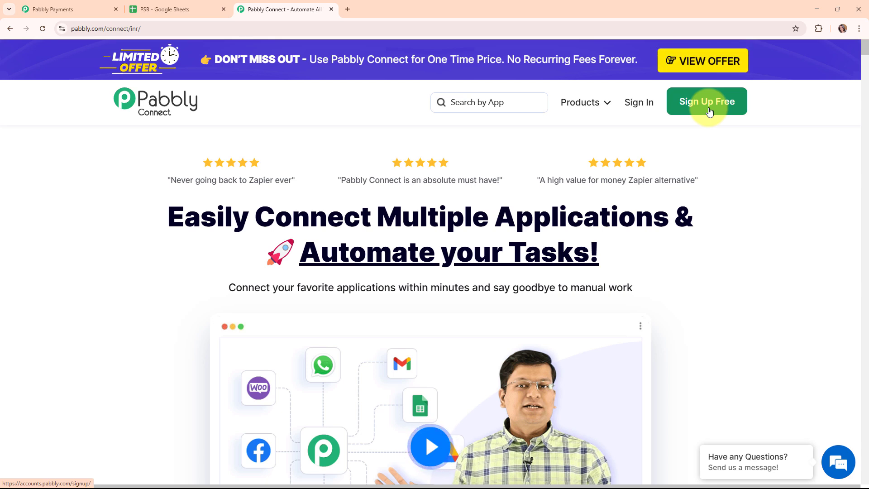
left_click(633, 112)
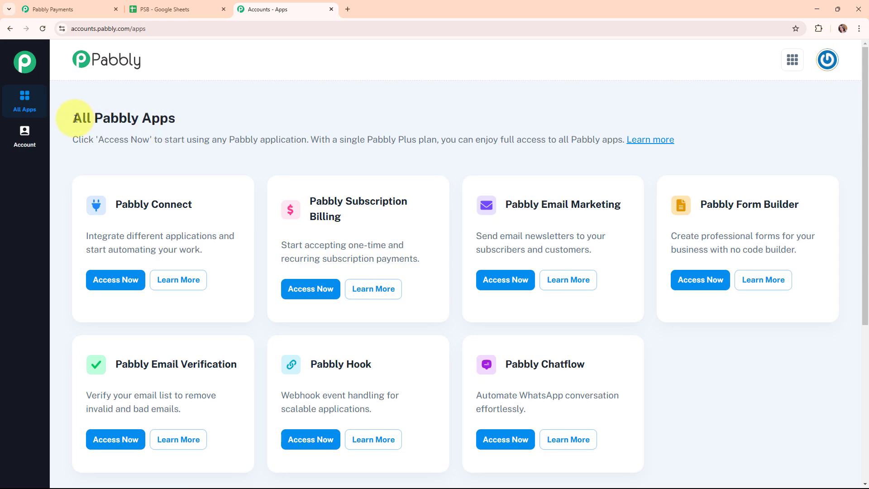
- Access the Pabbly Connect application from the list of all Pabbly apps
left_click_drag(75, 119, 183, 114)
left_click(251, 127)
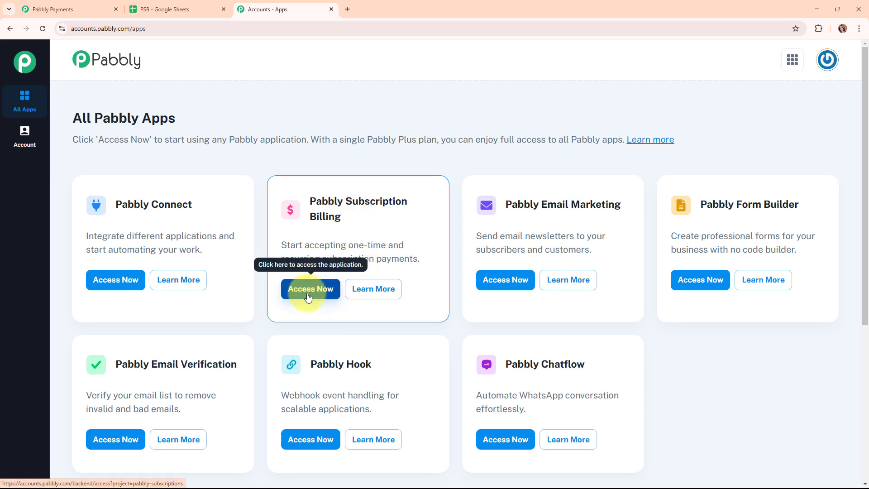
left_click(94, 284)
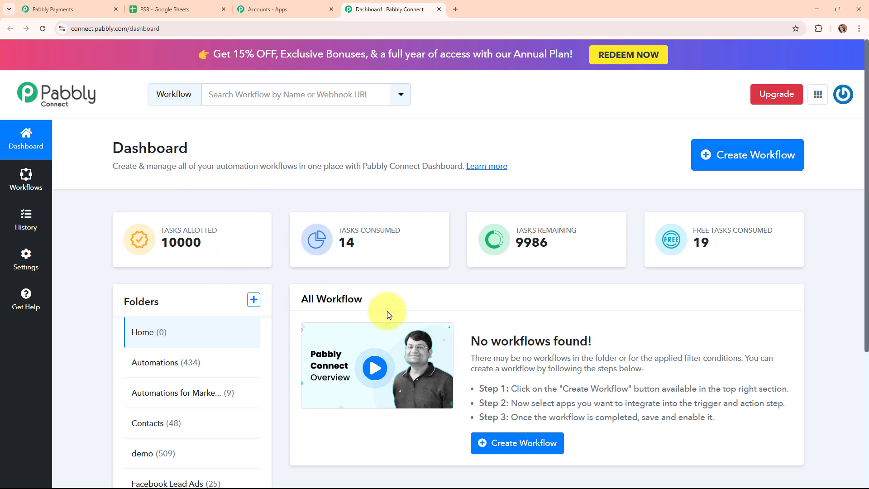
- Start a new workflow and name it "Add Details in Google Sheets on Pabbly Subscription Billing Payment"
left_click(768, 158)
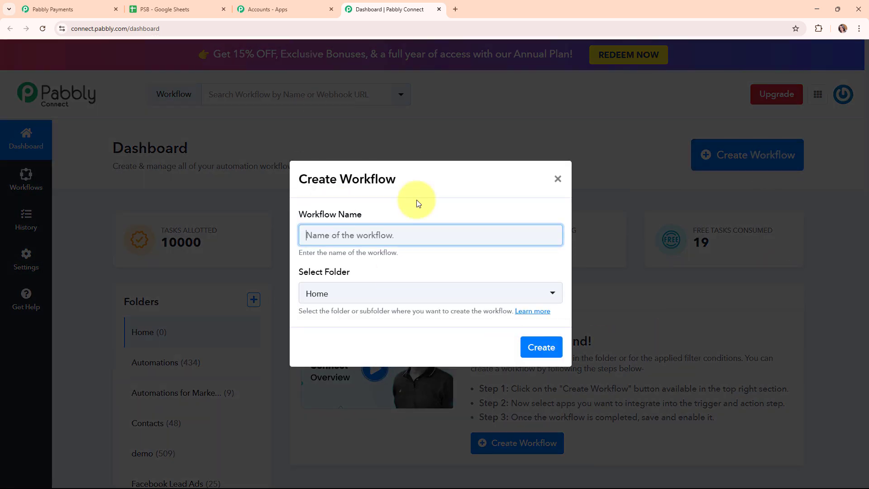
left_click_drag(295, 217, 401, 219)
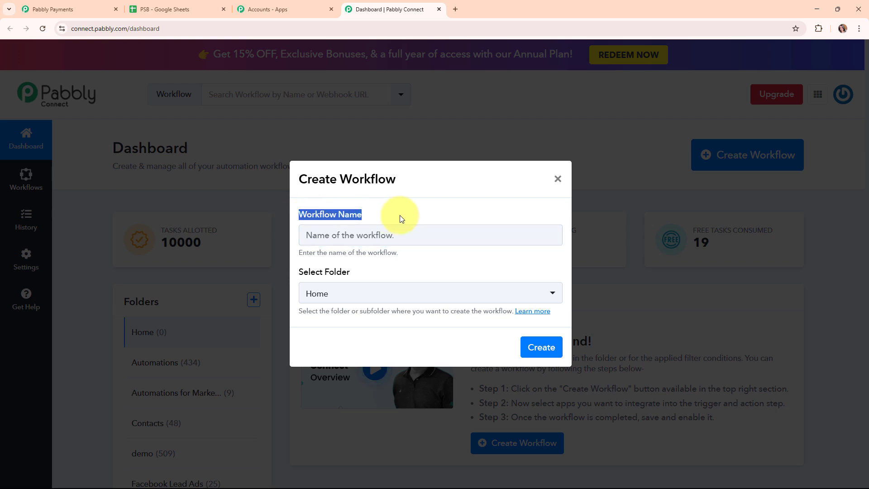
left_click(335, 236)
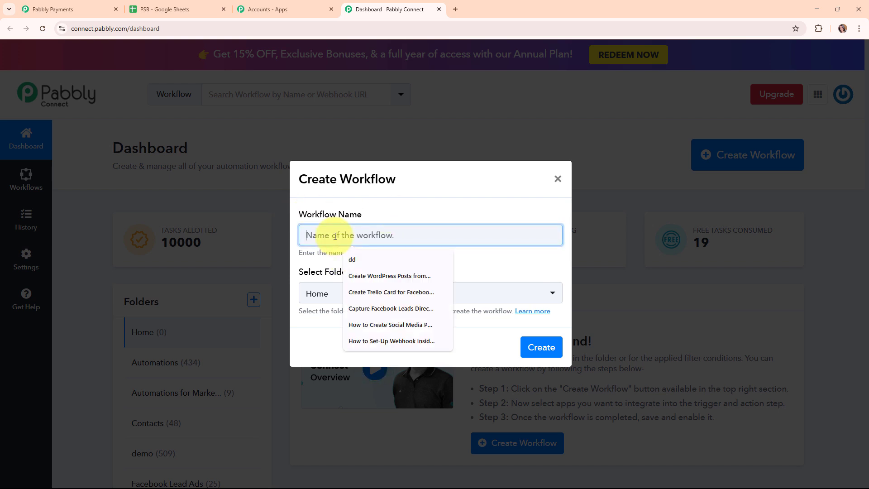
type("Add Details in Google Sheets on Pabbly Subscription Billing Payment")
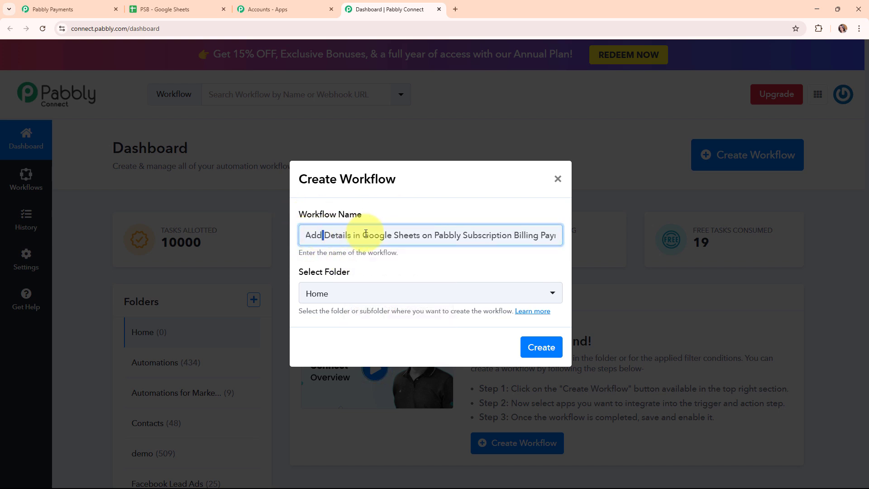
left_click_drag(322, 235, 564, 235)
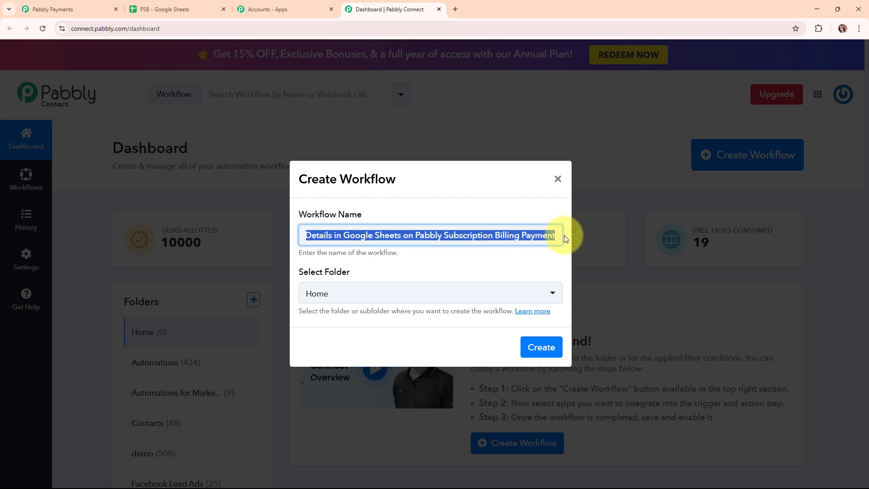
left_click(438, 272)
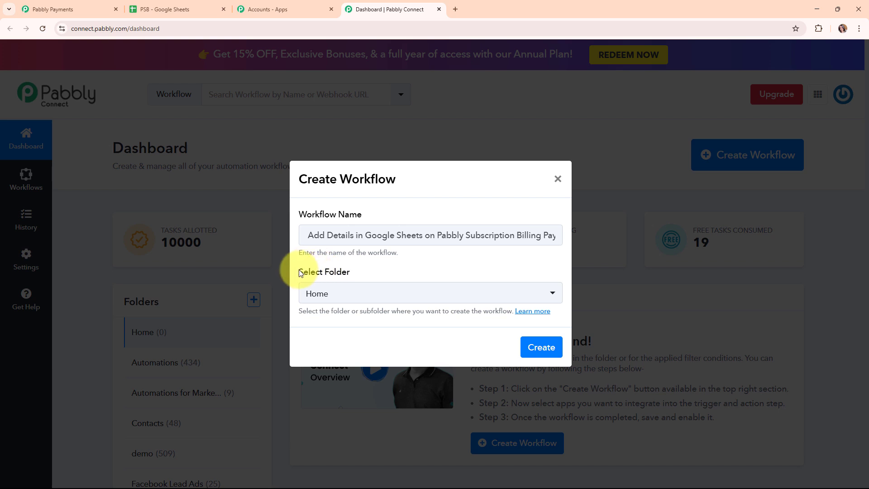
- Choose the Google Sheets folder as the location for the new workflow
left_click_drag(298, 272, 358, 277)
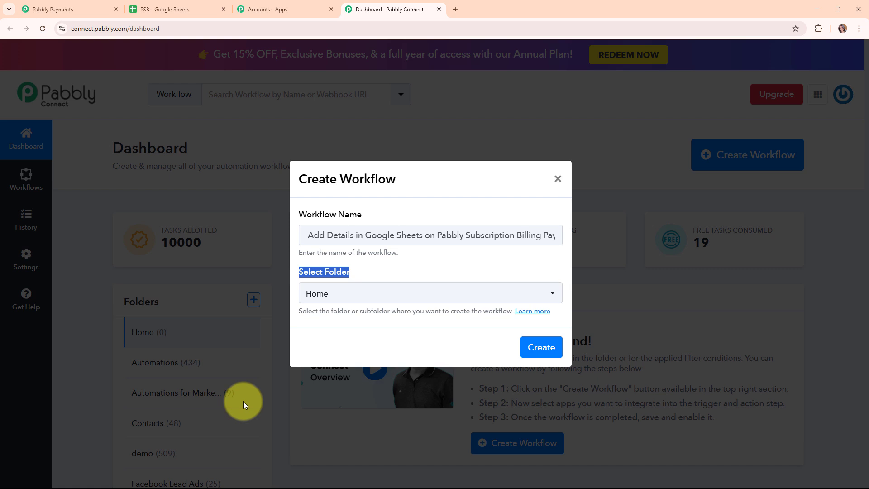
left_click(427, 295)
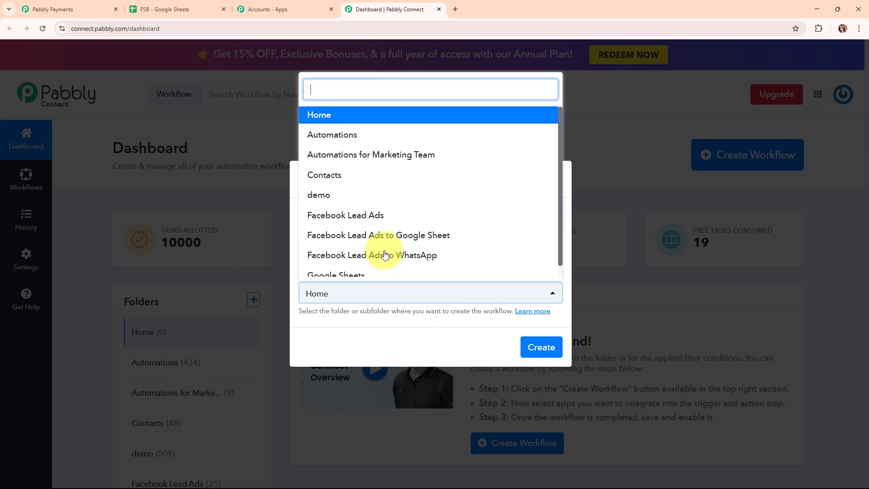
left_click(403, 275)
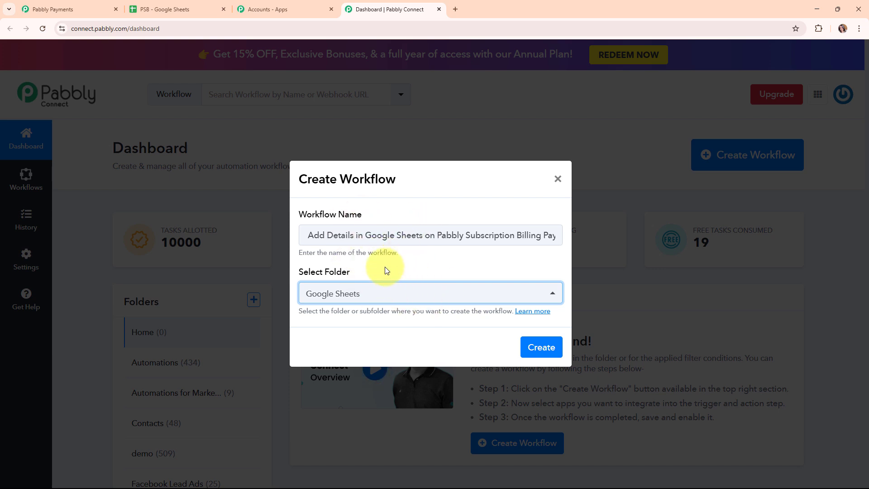
- Look through the Pabbly forum article on folders, including folder creation and sharing, and return to the workflow creation form
left_click(534, 313)
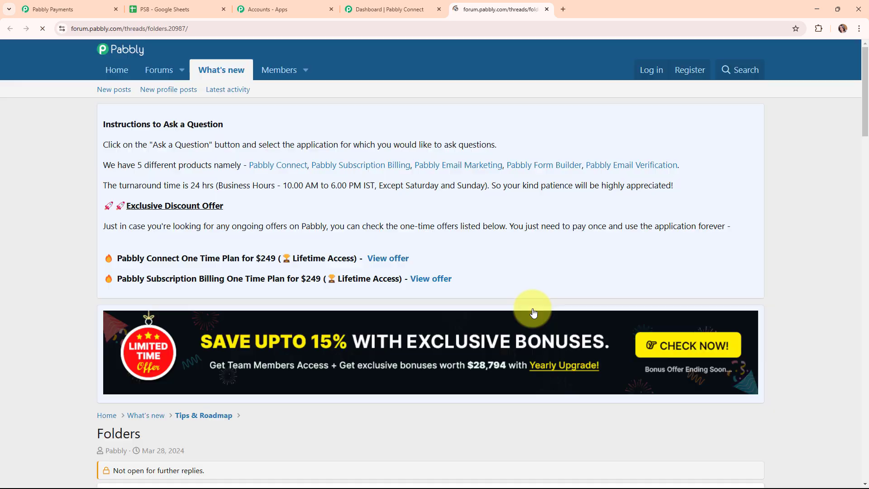
scroll(578, 265, "down", 15)
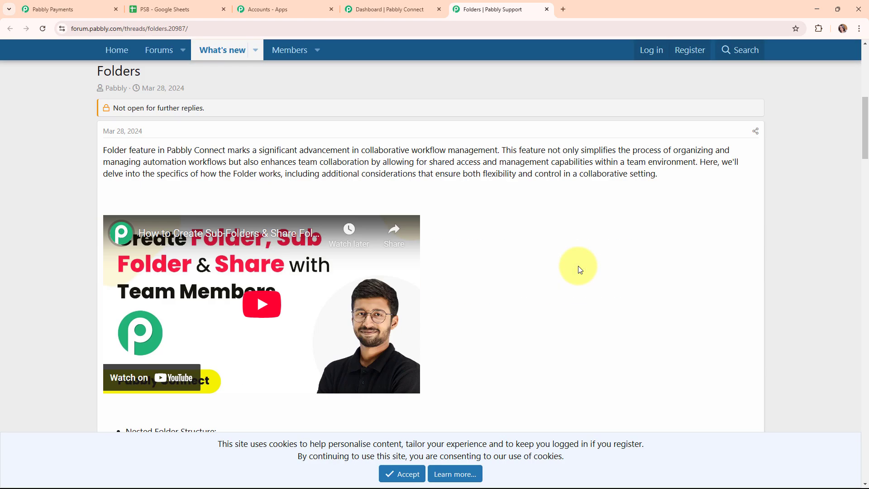
scroll(578, 267, "down", 5)
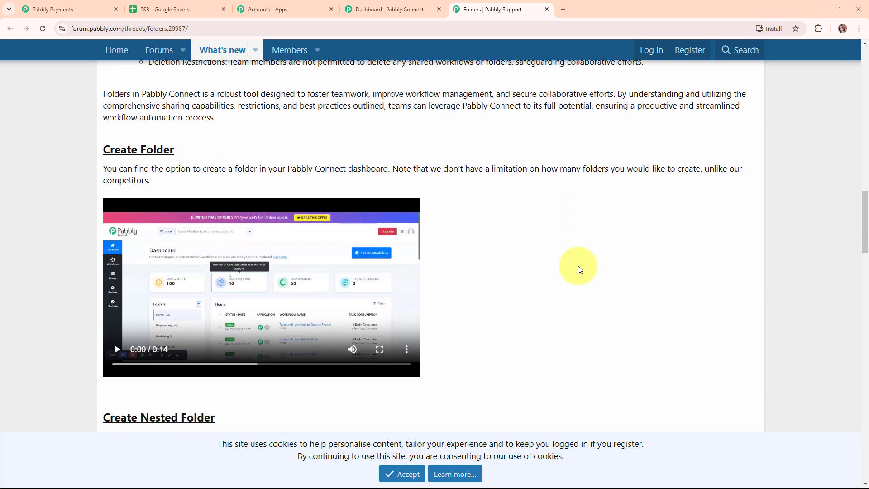
scroll(577, 267, "up", 7)
scroll(578, 268, "up", 4)
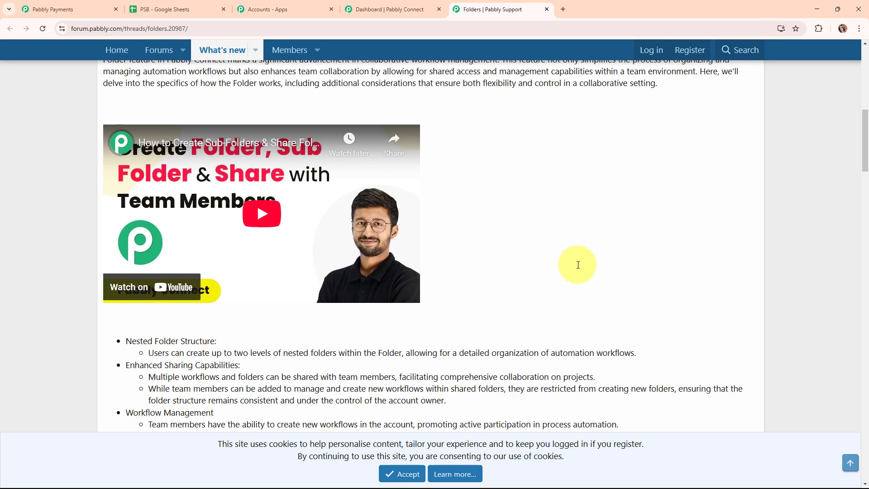
scroll(577, 265, "up", 4)
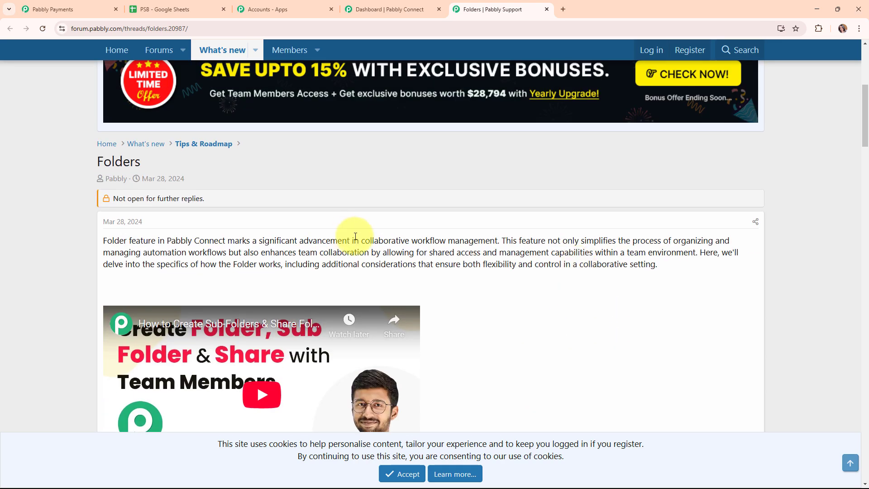
left_click(547, 9)
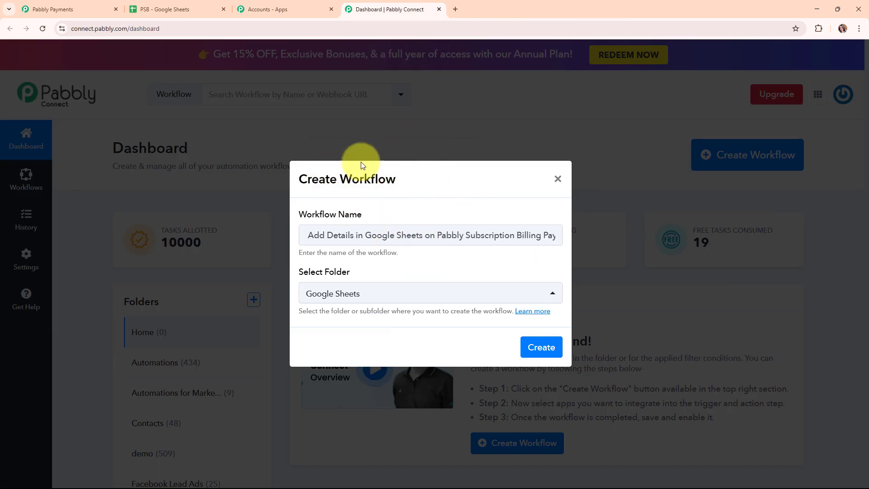
- Create the workflow and collapse its trigger block to view the trigger and action steps together
left_click(532, 353)
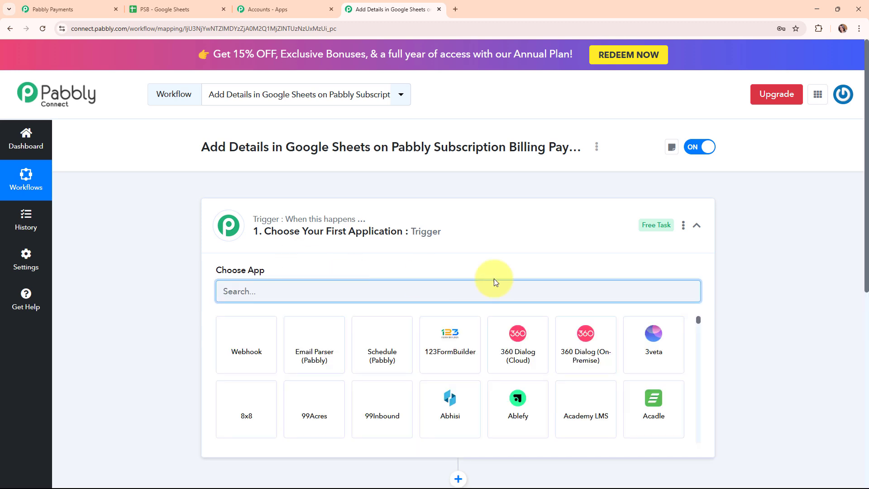
left_click(697, 224)
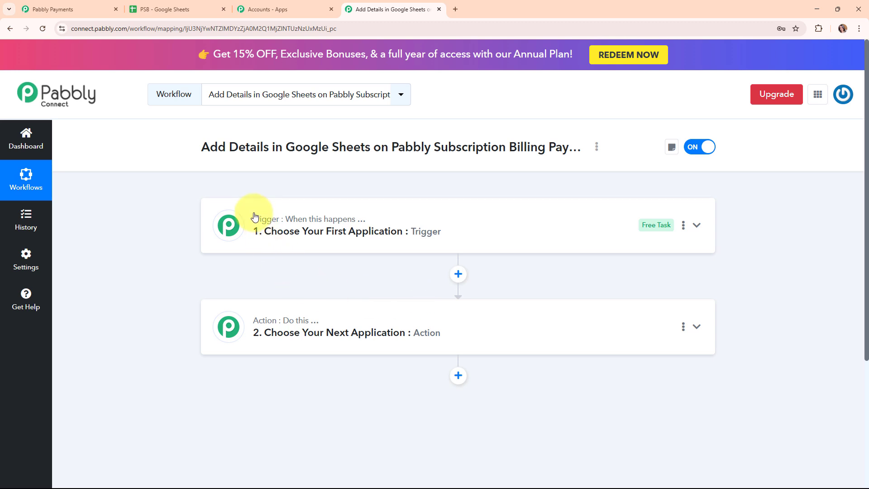
mouse_move(324, 227)
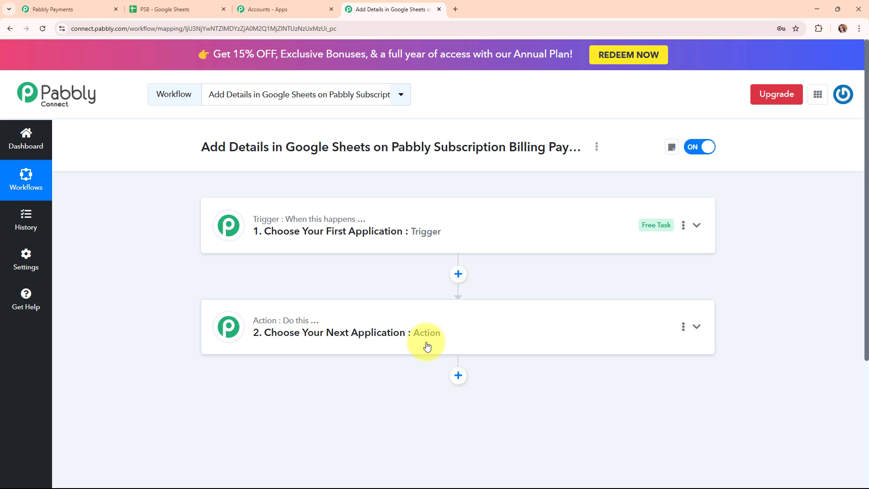
- Expand the trigger step, search the apps for "pabb", and choose Pabbly Subscription Billing as the trigger application
left_click(601, 241)
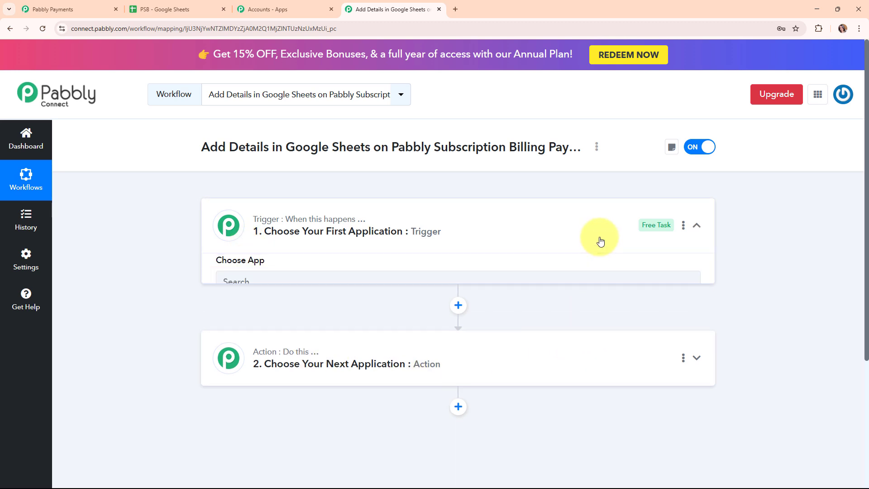
left_click(343, 294)
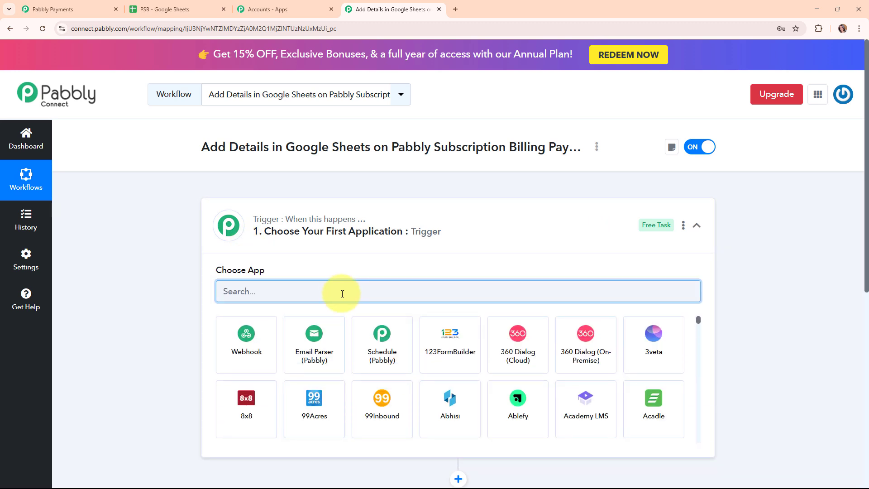
type("pa")
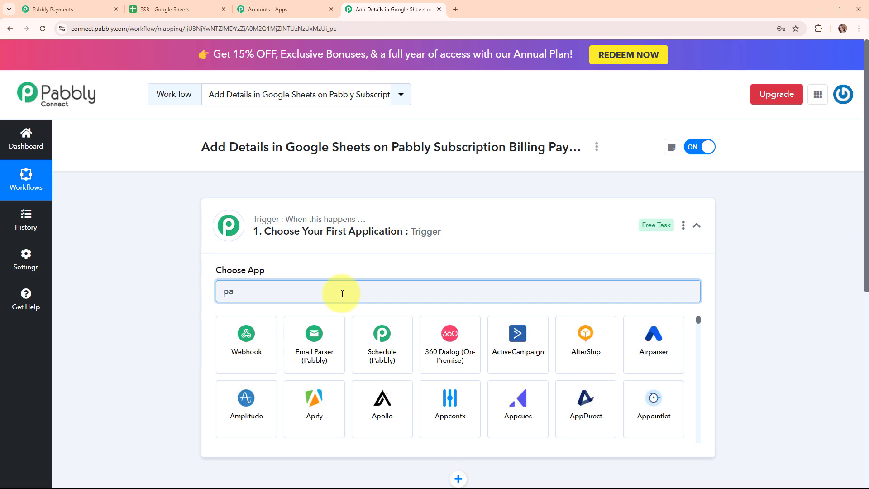
type("bb")
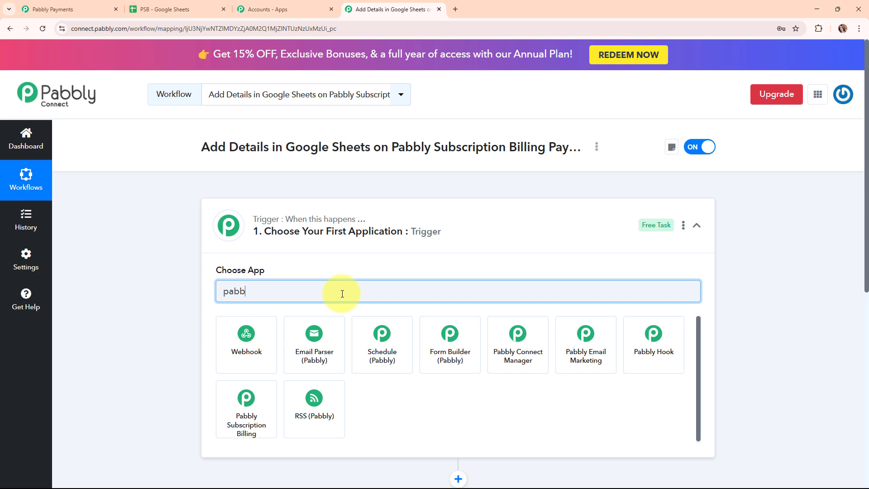
left_click(256, 412)
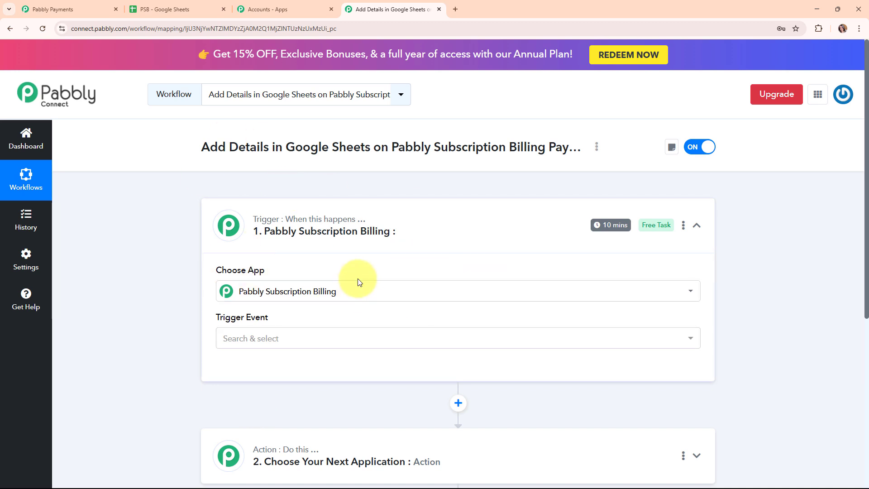
- Set the trigger event of Pabbly Subscription Billing to Successful Payment
left_click(281, 342)
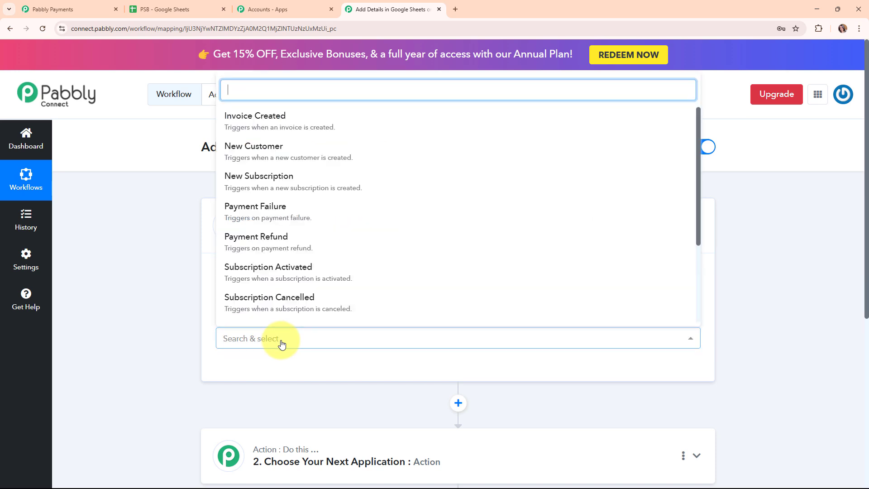
scroll(356, 240, "down", 3)
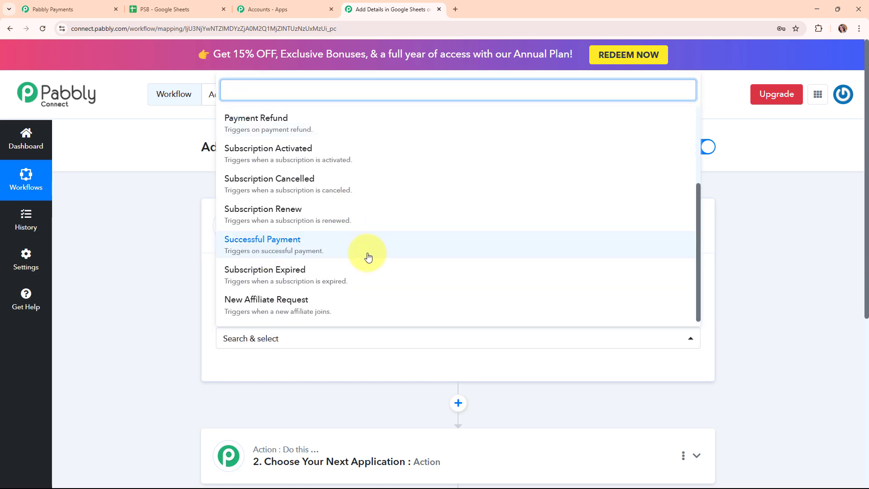
left_click(308, 253)
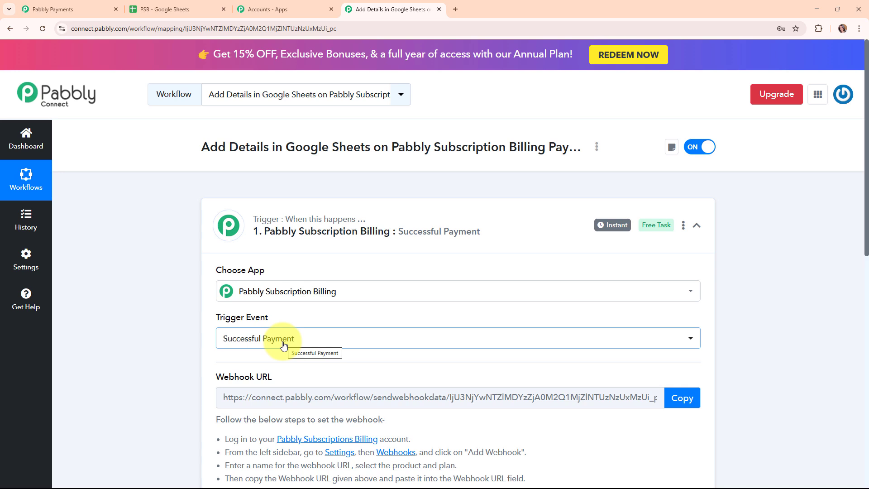
left_click_drag(226, 317, 326, 326)
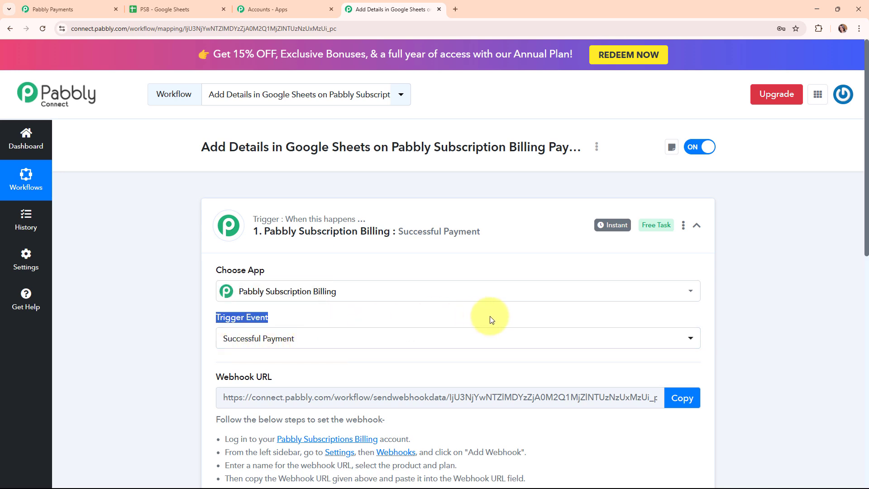
- Review the webhook setup instructions of the trigger and copy its webhook URL
scroll(485, 312, "down", 5)
left_click_drag(194, 145, 305, 155)
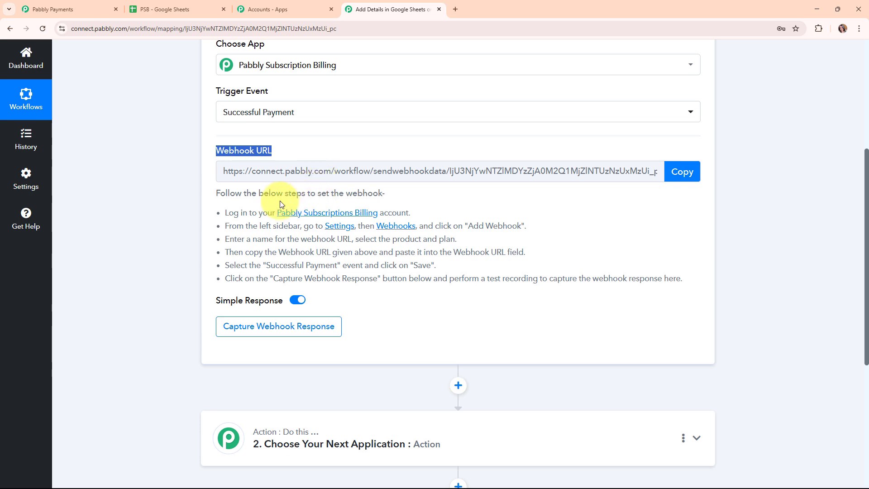
left_click_drag(223, 211, 727, 281)
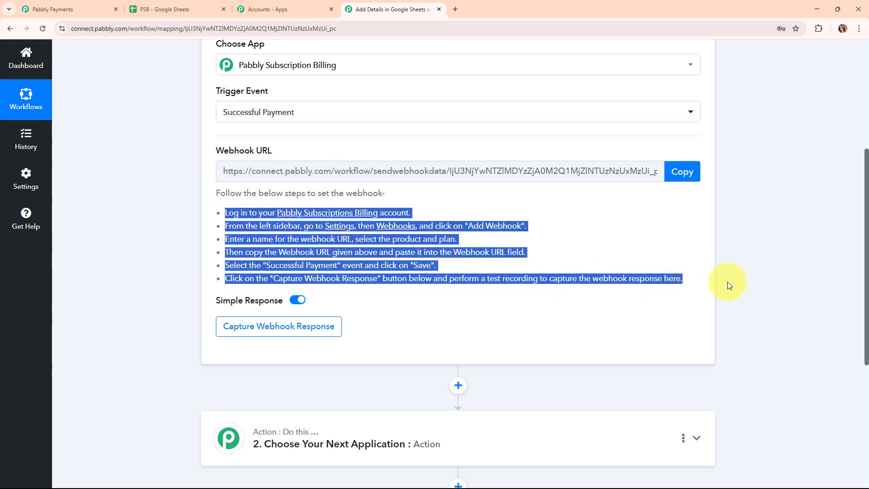
left_click(683, 177)
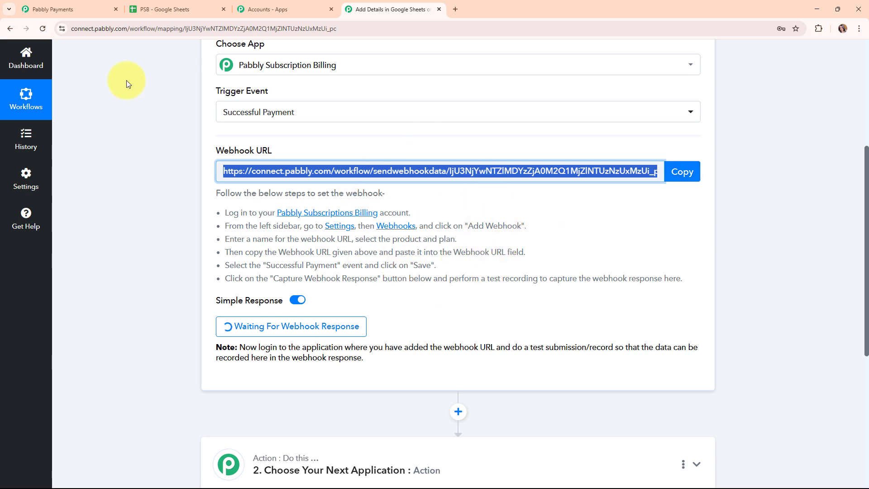
- Switch to the Pabbly Subscription Billing account and open the Webhook section of its settings
left_click(97, 9)
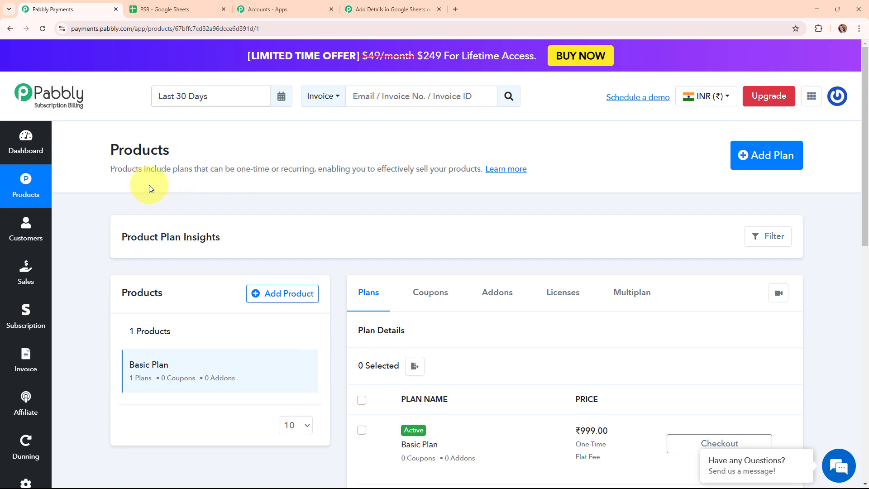
scroll(576, 227, "down", 2)
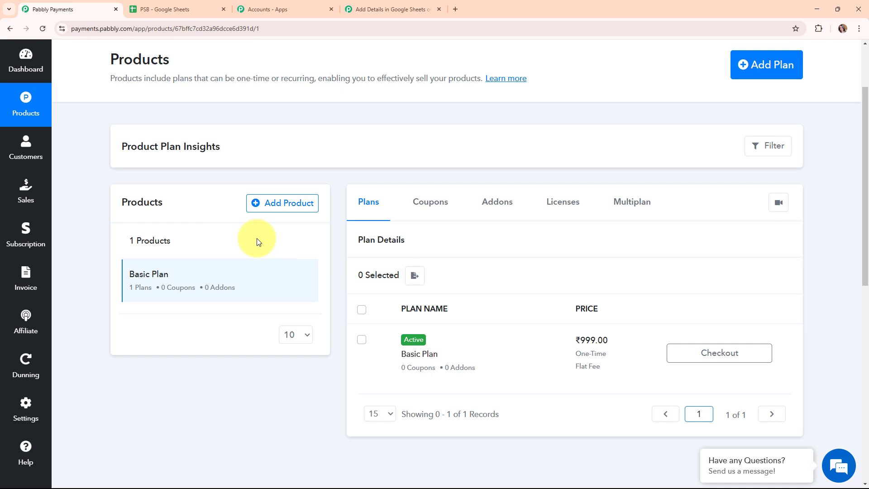
left_click(9, 416)
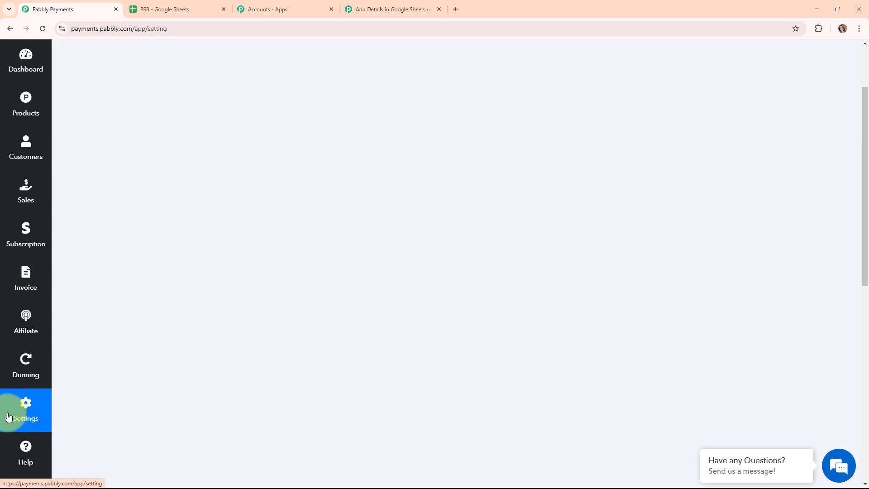
scroll(250, 347, "down", 4)
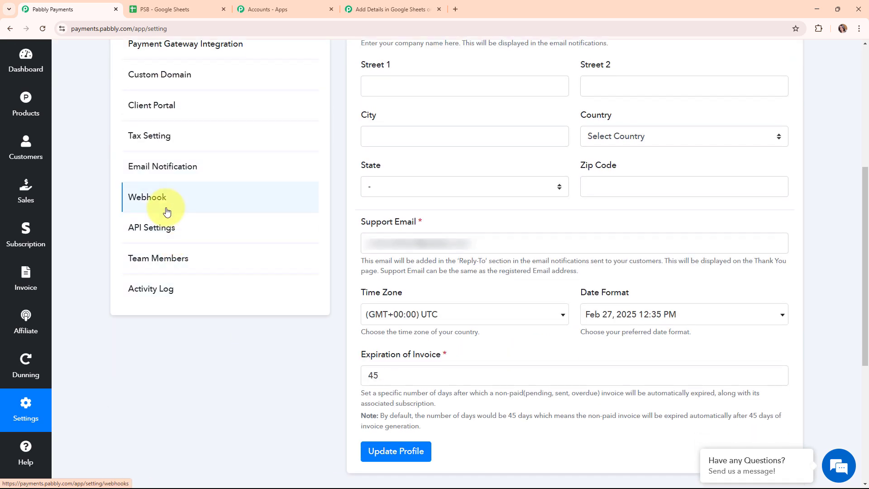
left_click(167, 212)
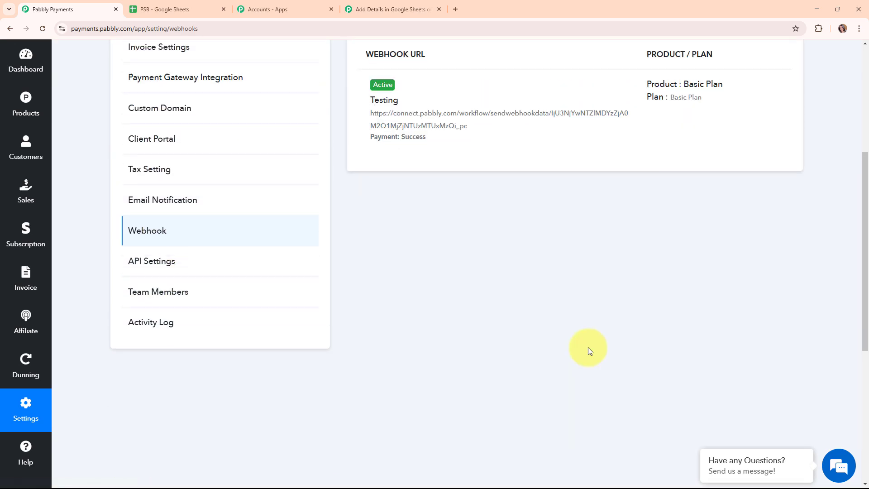
- Add a new webhook and name it New Payment
scroll(590, 351, "up", 3)
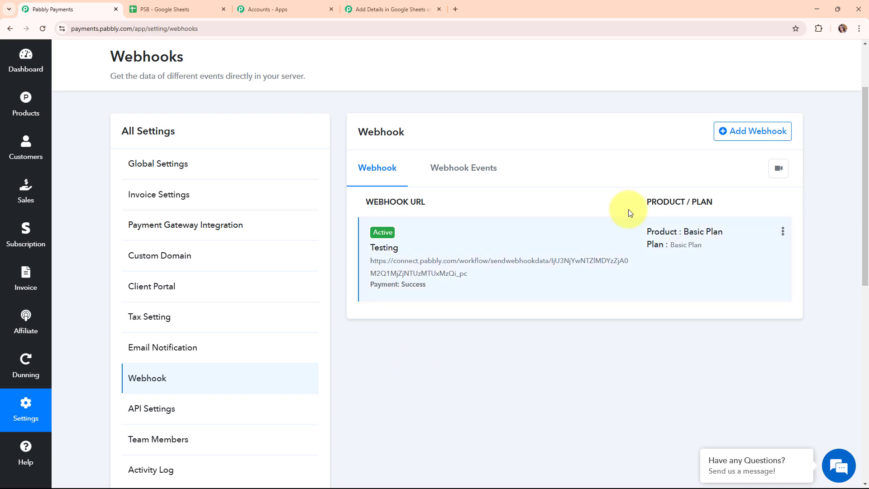
left_click(737, 135)
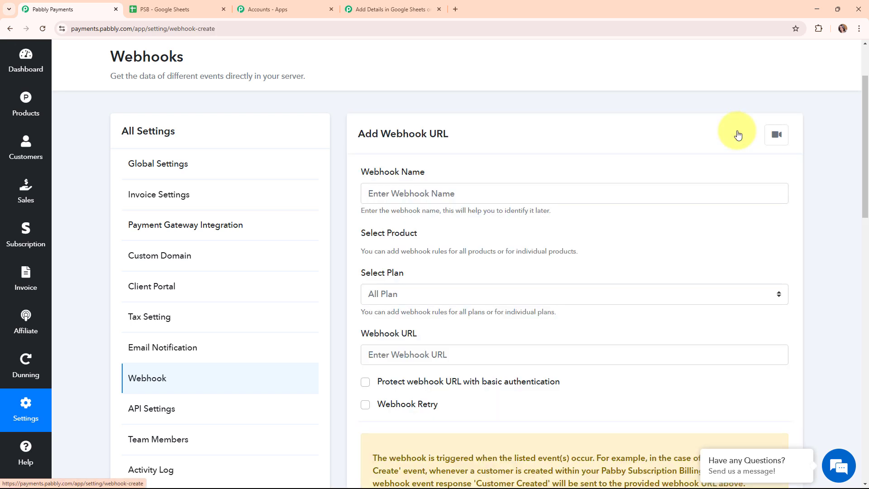
left_click(447, 193)
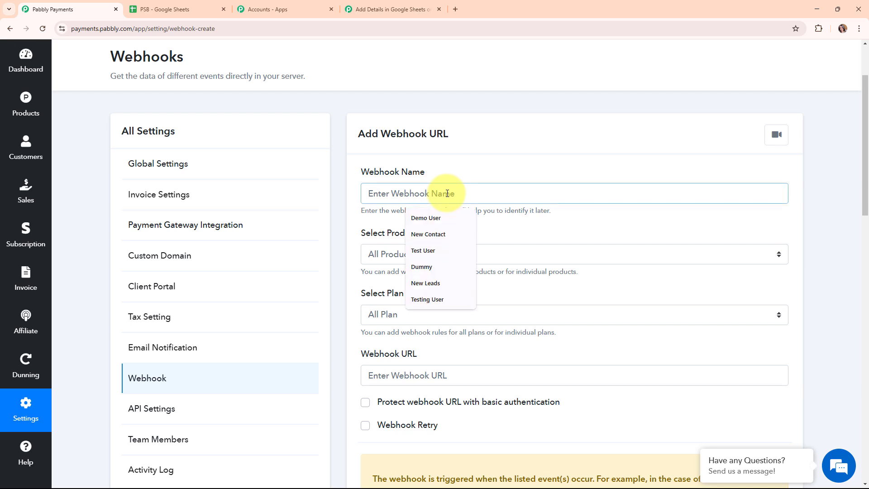
type("New ")
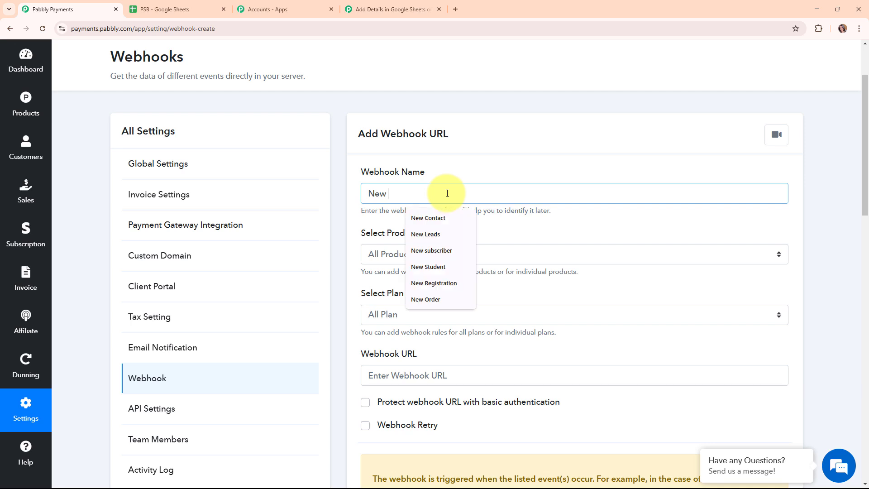
type("Payment")
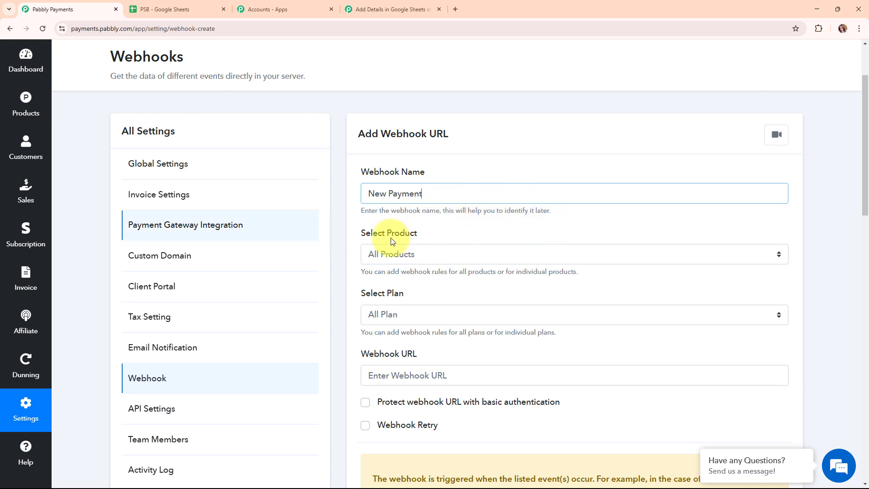
- Set both the product and the plan of the New Payment webhook to Basic Plan
left_click(715, 257)
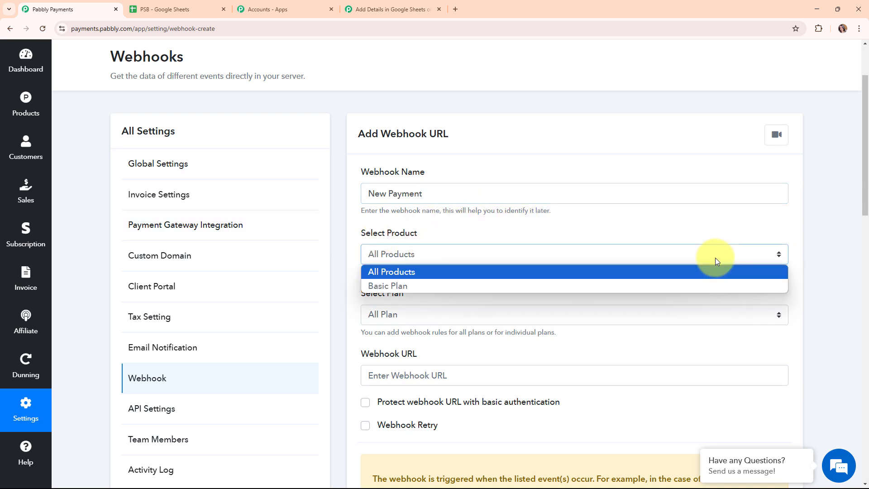
left_click(399, 286)
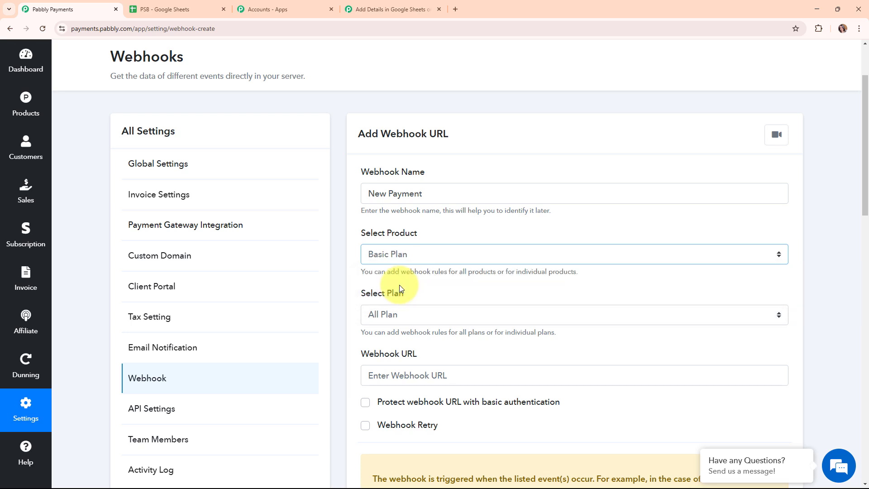
scroll(501, 273, "down", 2)
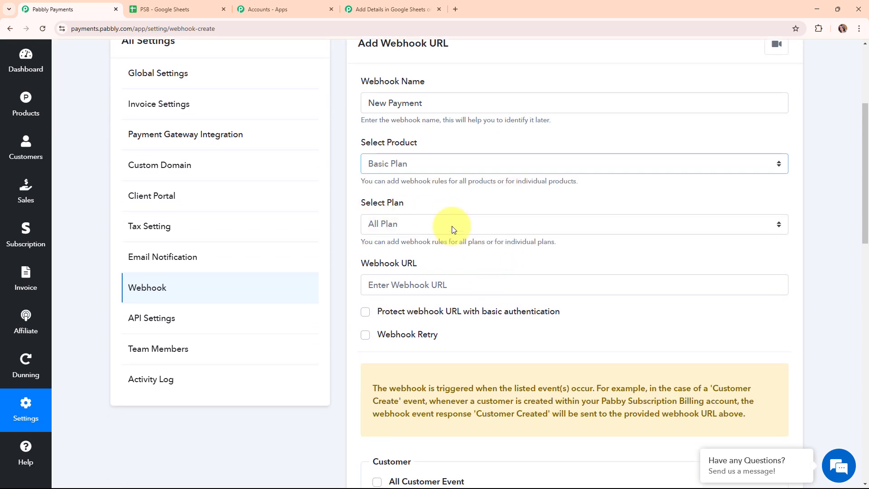
left_click(452, 229)
left_click(449, 256)
- Paste the webhook URL copied from the workflow trigger into the Webhook URL field
scroll(561, 252, "down", 1)
scroll(560, 251, "down", 1)
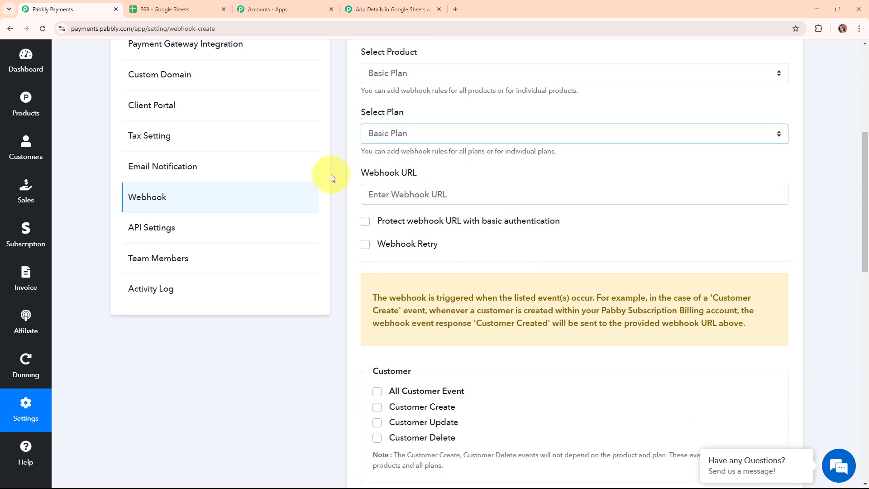
left_click(443, 200)
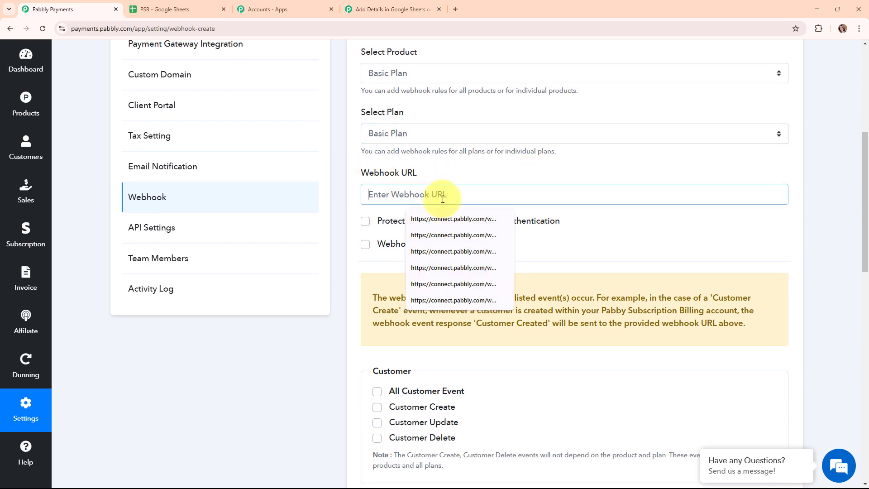
key("ctrl+v")
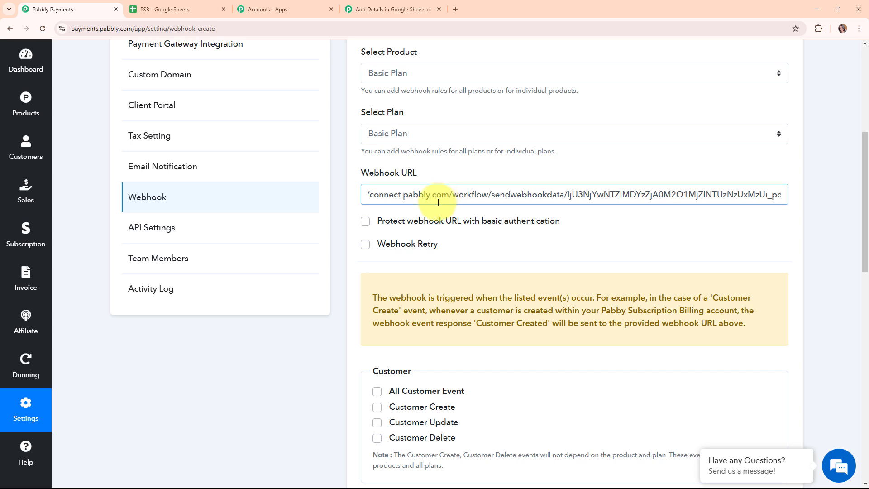
- Enable the Successful Payment event for the webhook, save it, and check its entry in the webhook list
scroll(605, 229, "down", 1)
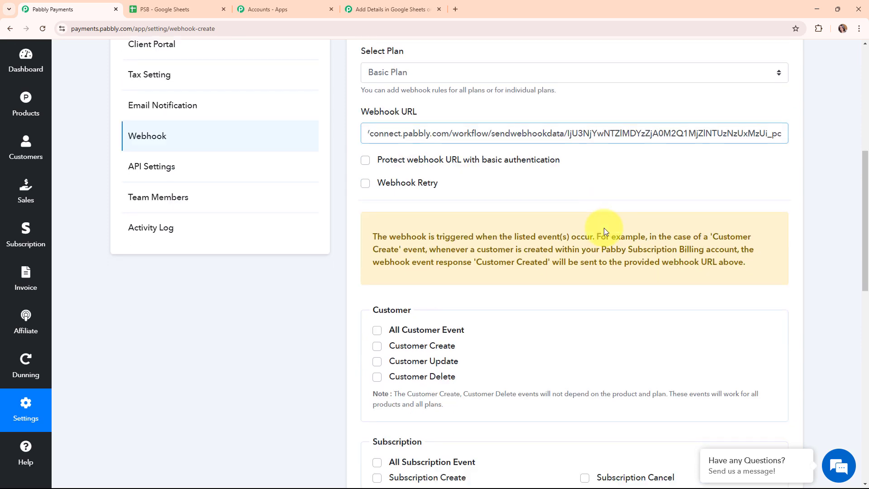
scroll(604, 228, "down", 3)
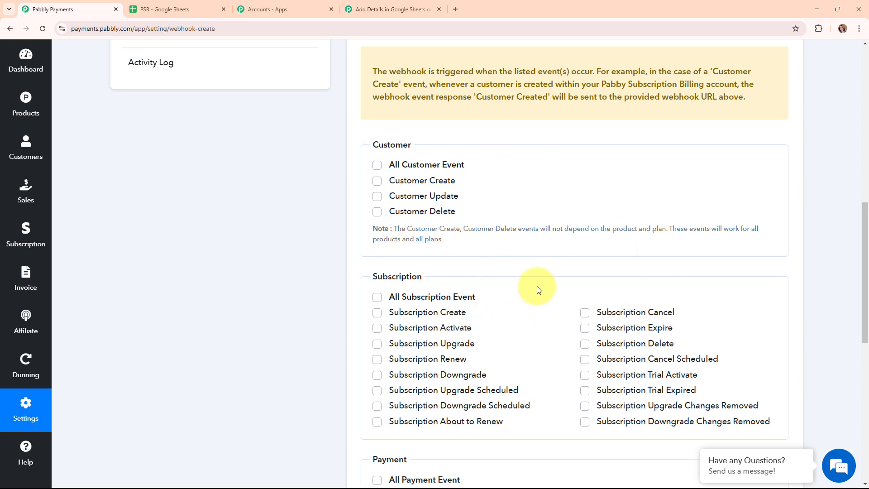
scroll(539, 290, "down", 4)
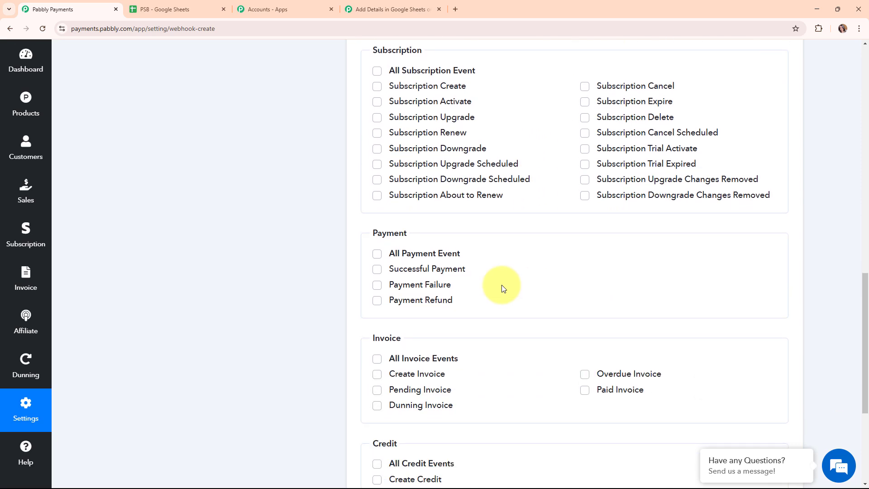
left_click(377, 269)
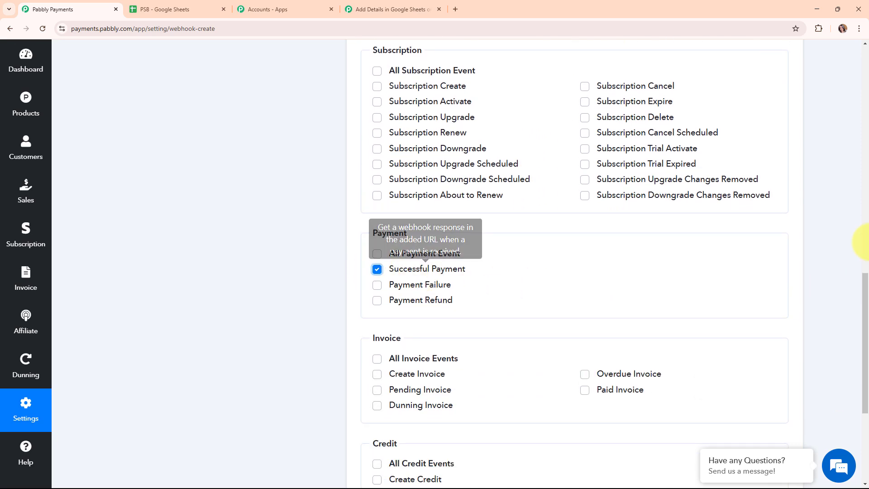
scroll(637, 291, "down", 3)
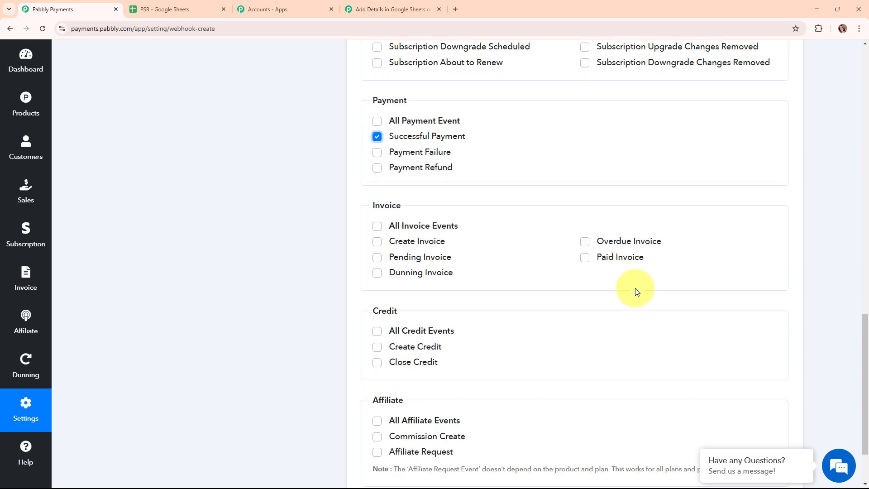
scroll(636, 291, "down", 2)
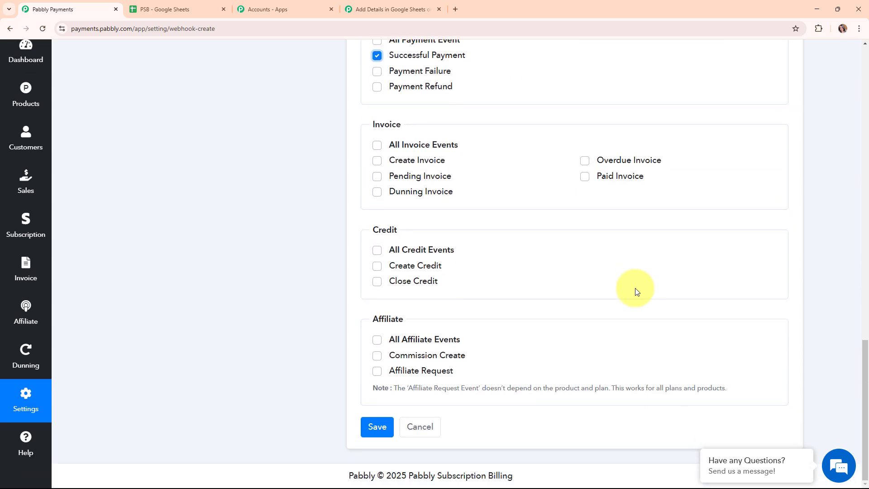
left_click(377, 430)
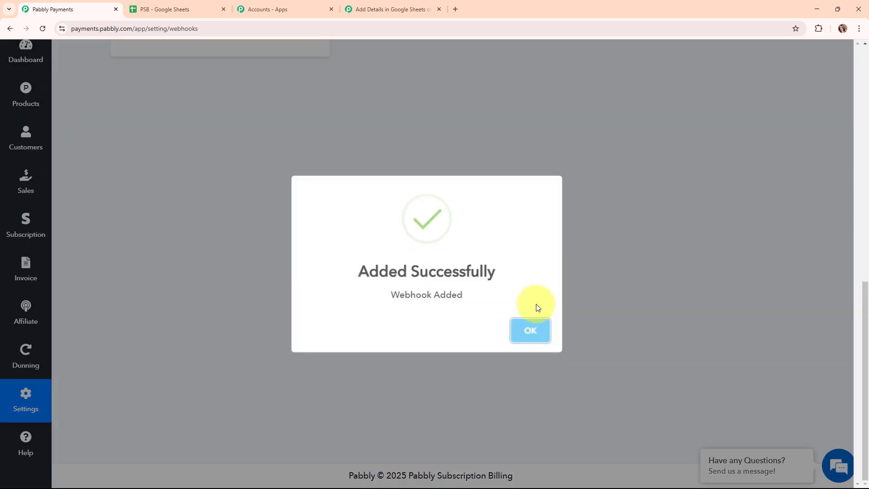
left_click(530, 333)
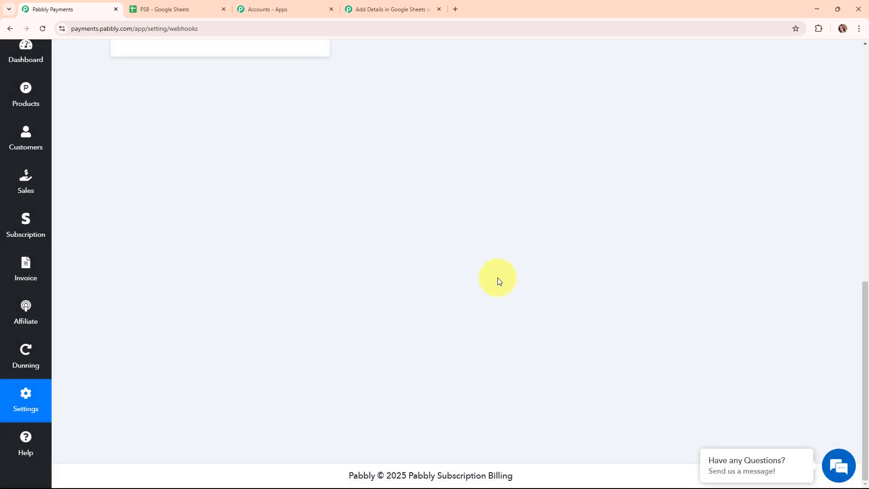
scroll(498, 278, "up", 10)
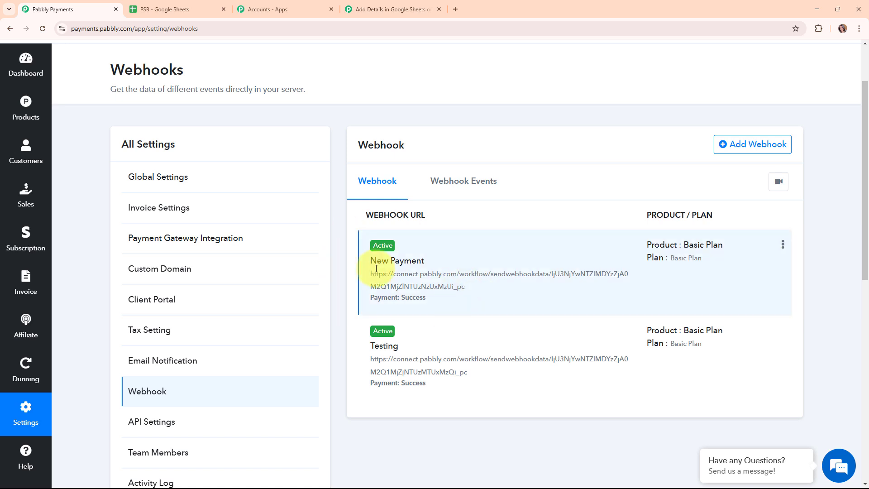
scroll(436, 278, "up", 2)
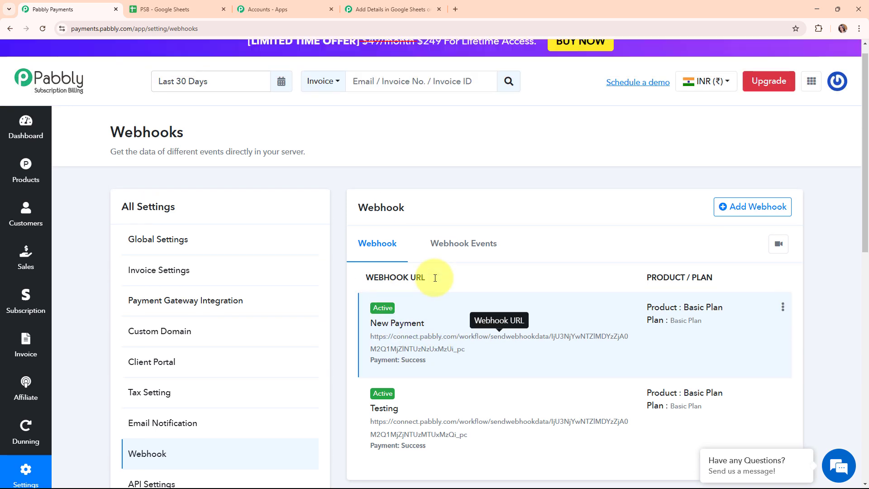
- Return to the Pabbly Connect workflow and start re-capturing the trigger's webhook response
left_click(374, 4)
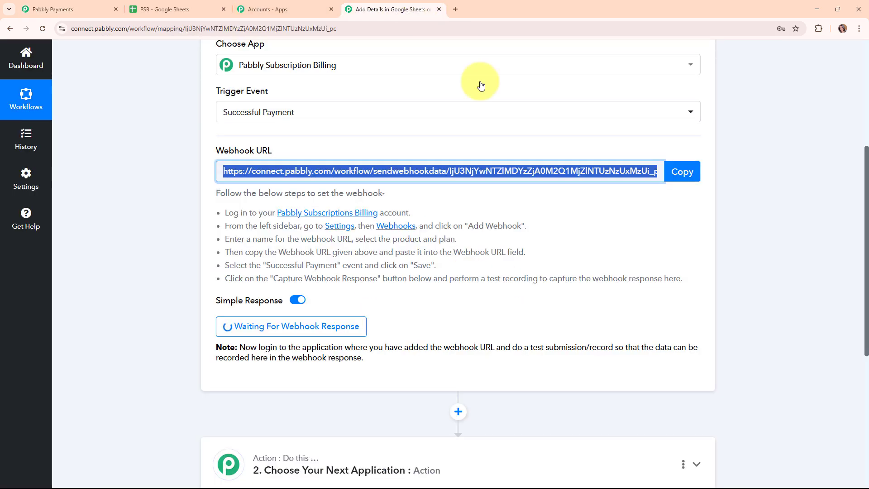
scroll(523, 270, "down", 3)
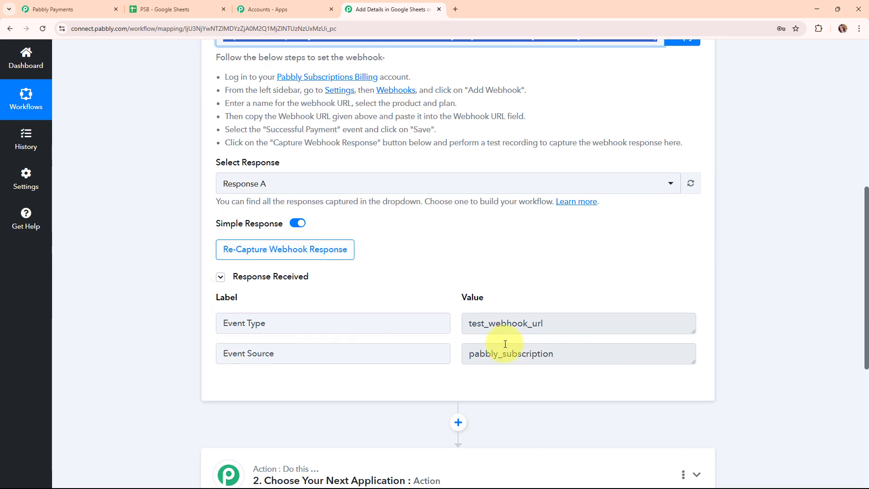
left_click(317, 259)
left_click(403, 326)
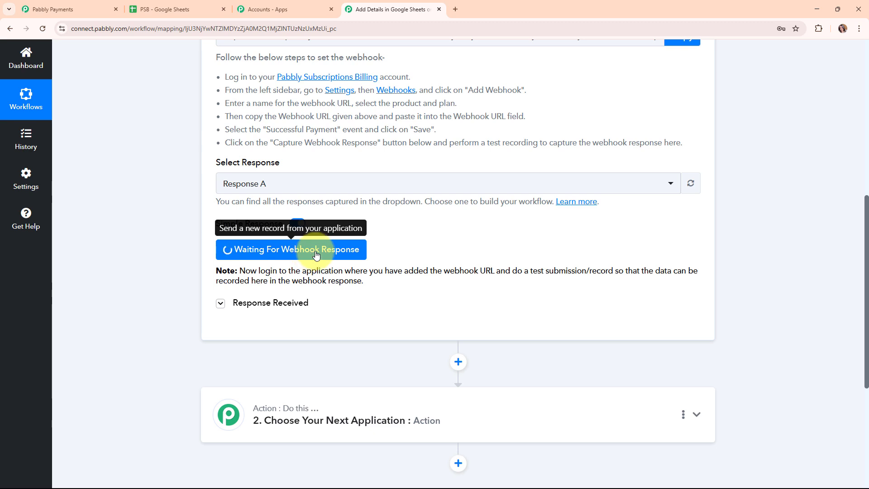
- Switch to Pabbly Subscription Billing and open the checkout page of the Basic Plan from its products
left_click(47, 5)
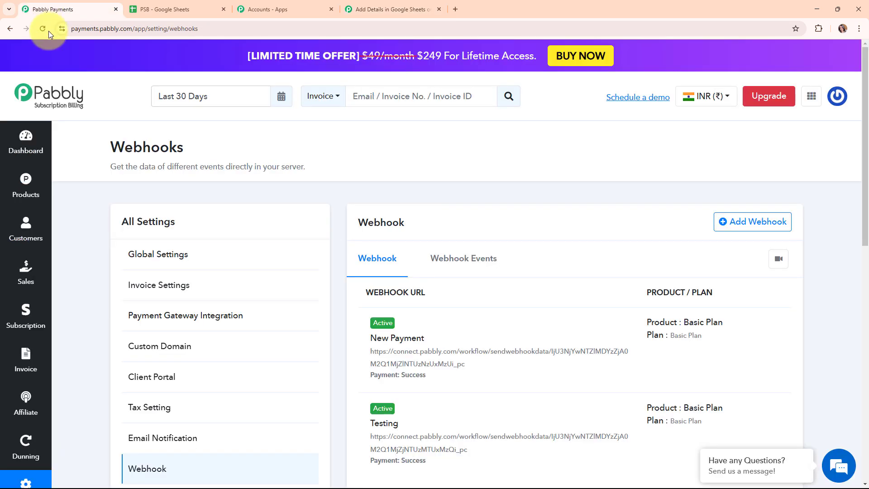
left_click(24, 188)
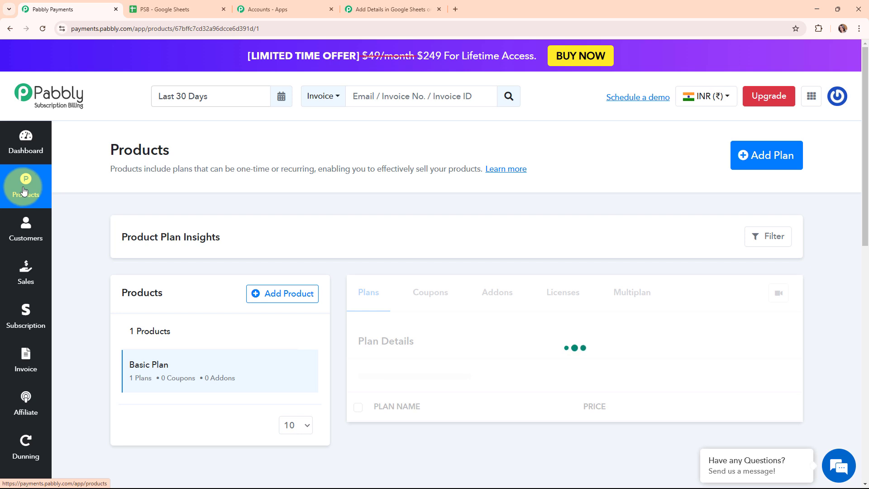
scroll(679, 308, "down", 3)
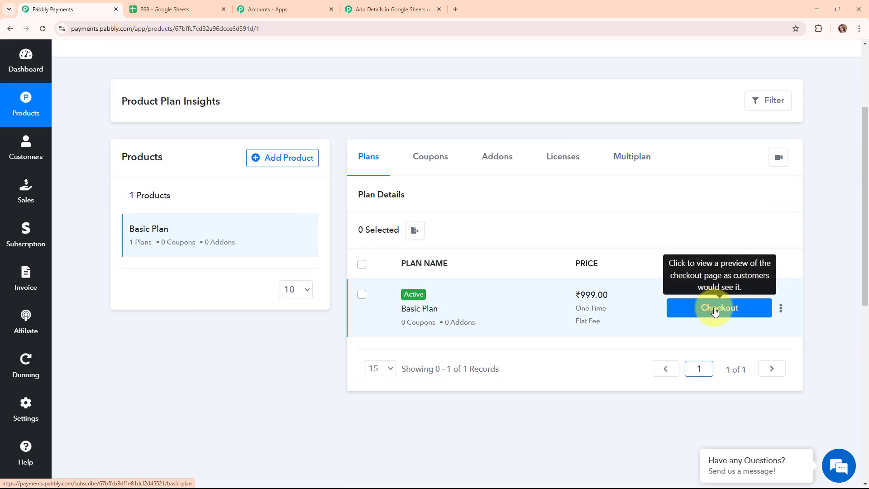
left_click(714, 312)
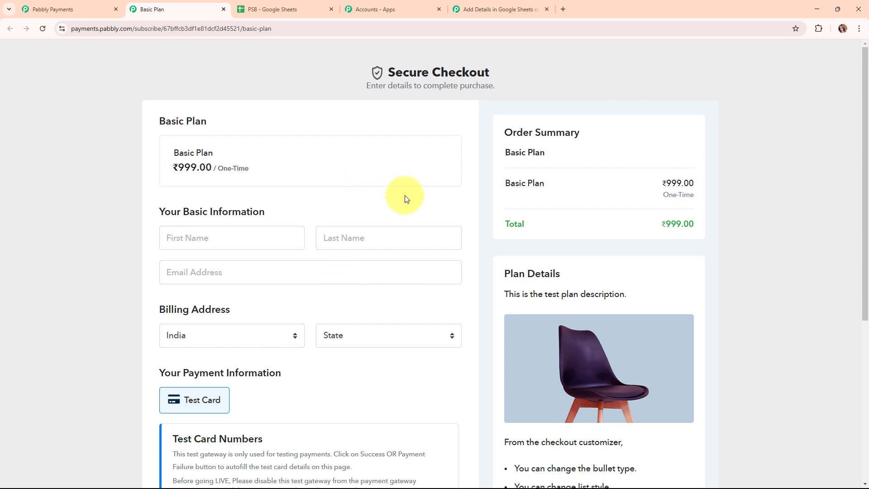
- Fill in the customer's name, email address and billing address on the checkout form from a saved test entry
scroll(404, 194, "down", 3)
left_click(229, 95)
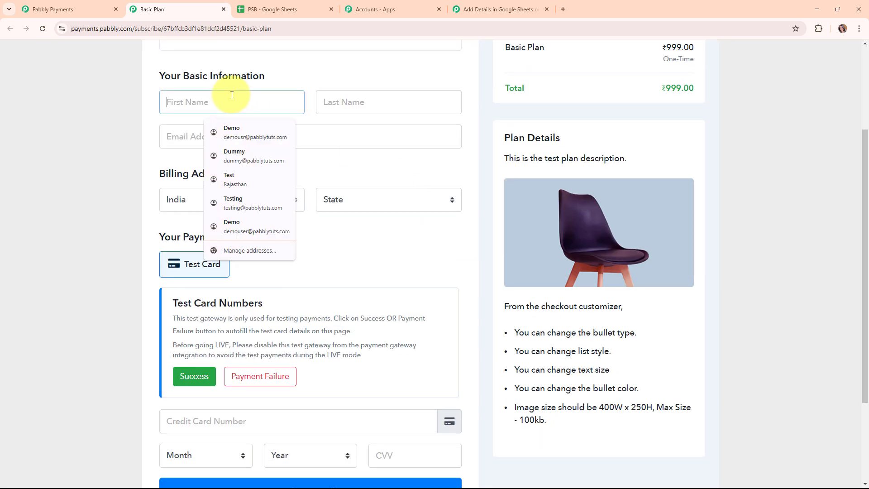
left_click(233, 188)
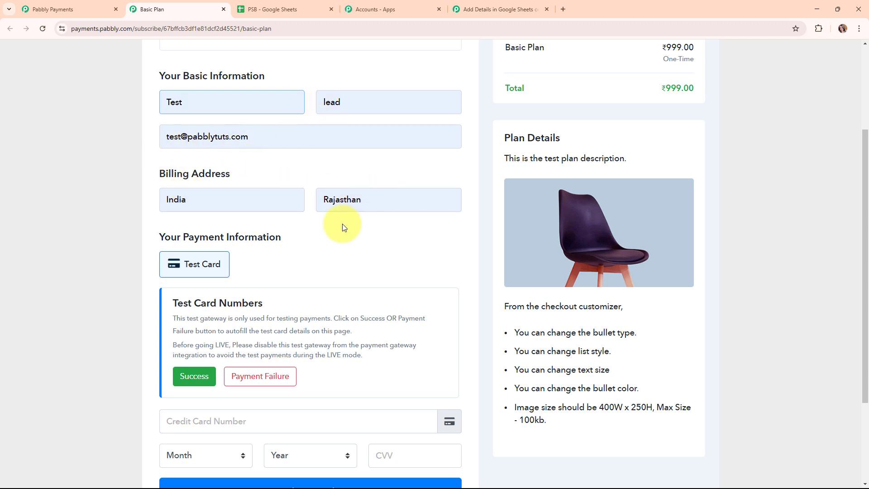
- Autofill the card number, expiry date and CVV with the Success test card and complete the order
scroll(342, 227, "down", 2)
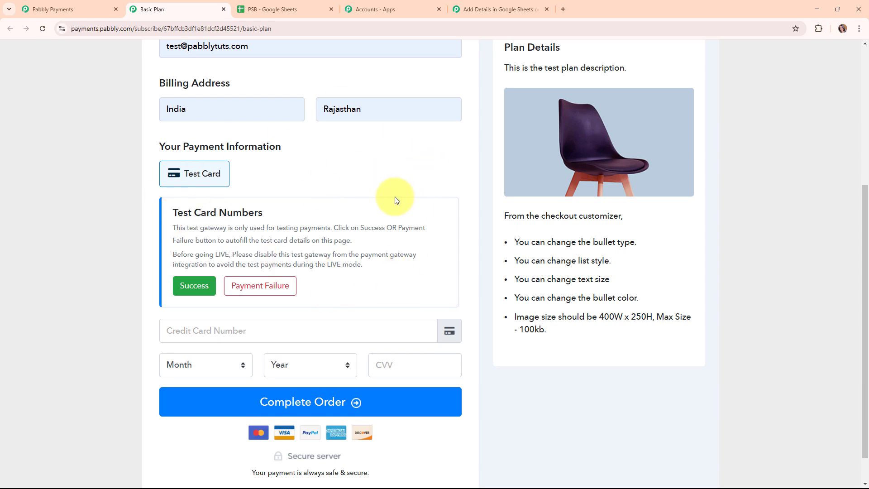
scroll(394, 198, "down", 1)
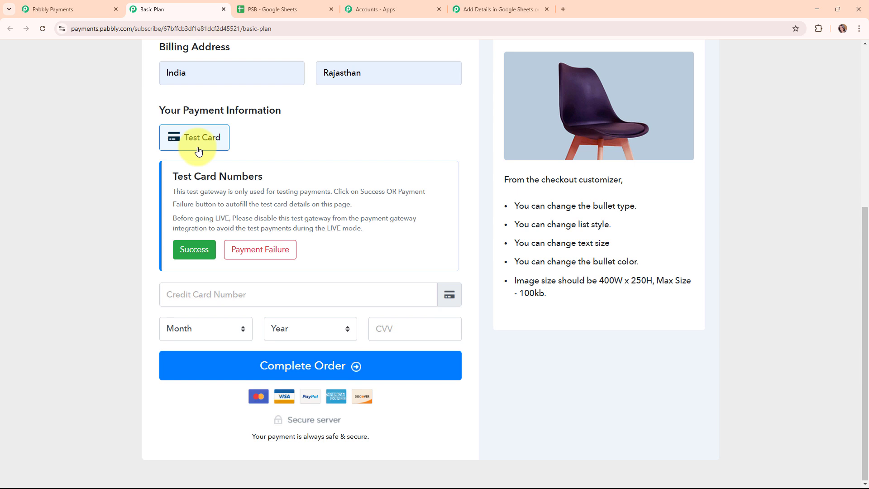
left_click(194, 250)
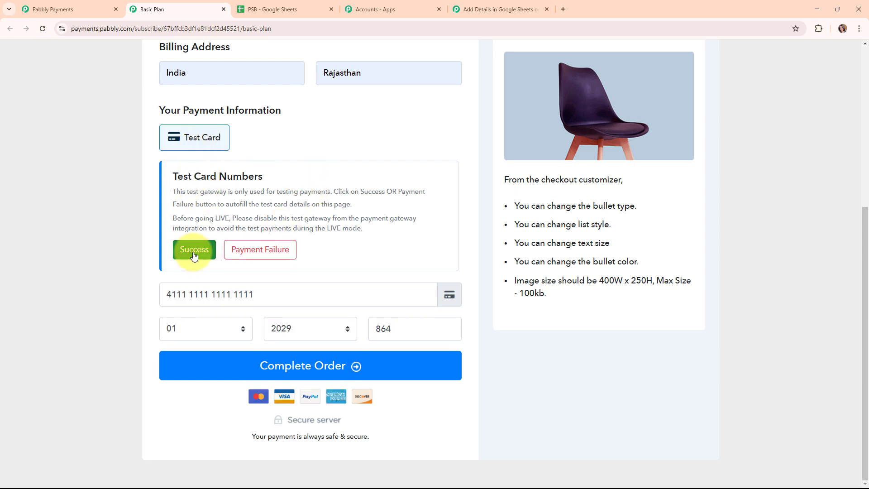
left_click(341, 367)
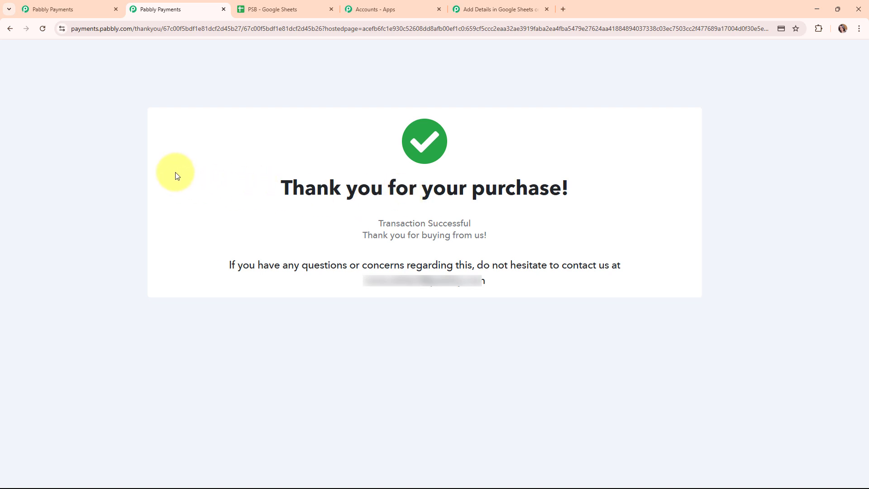
- Switch back to the Pabbly Connect workflow and examine the user, shipping and transaction details in the captured webhook response
left_click(496, 5)
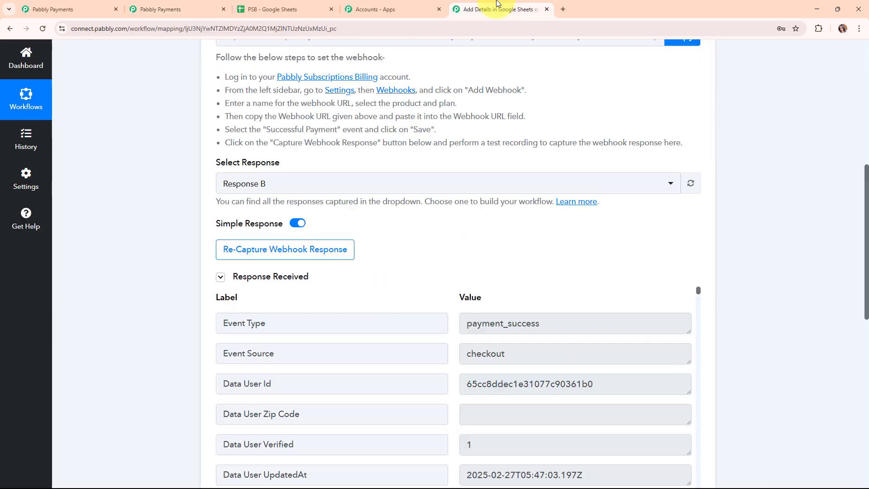
scroll(805, 248, "down", 5)
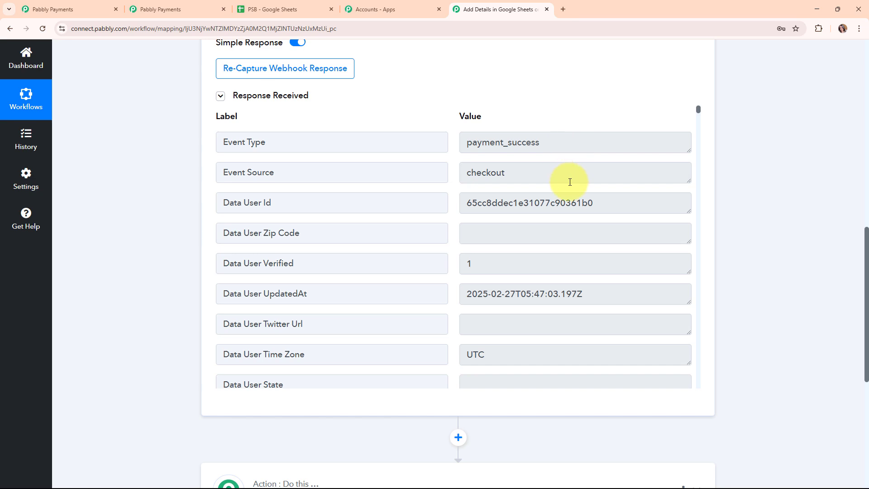
scroll(573, 212, "down", 8)
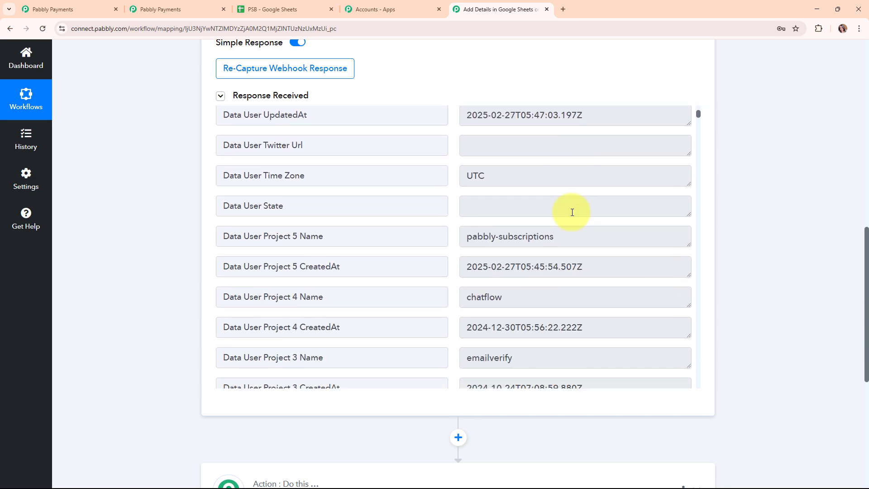
scroll(573, 213, "down", 5)
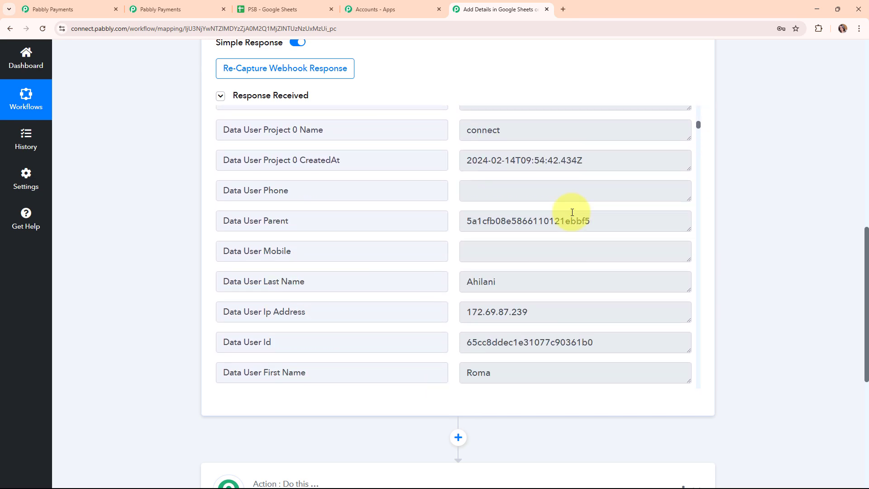
scroll(572, 212, "down", 10)
left_click_drag(573, 211, 388, 202)
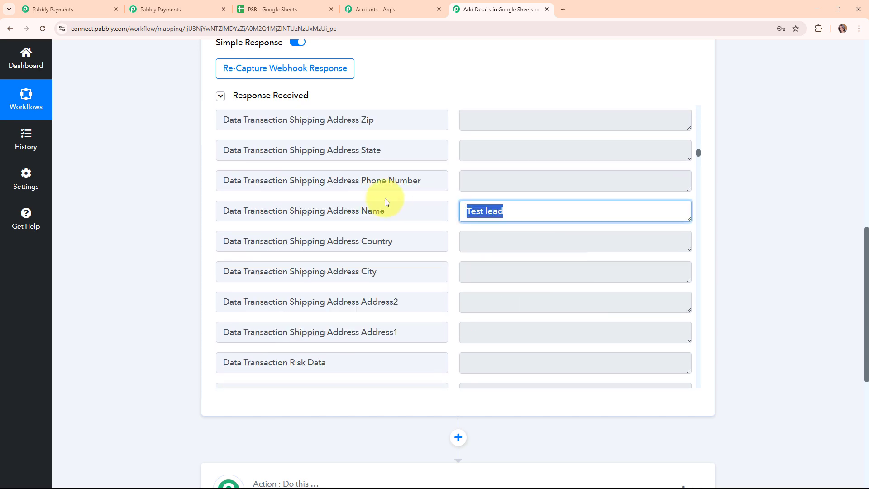
scroll(539, 209, "down", 9)
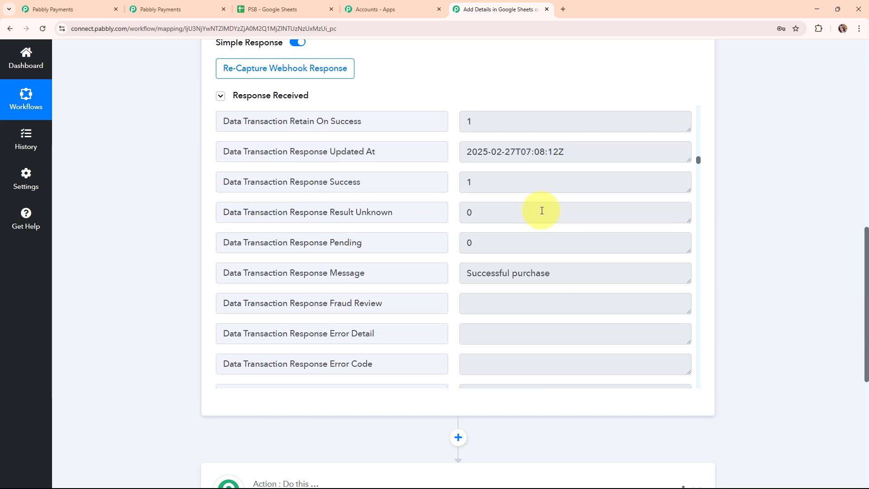
left_click_drag(550, 138, 452, 155)
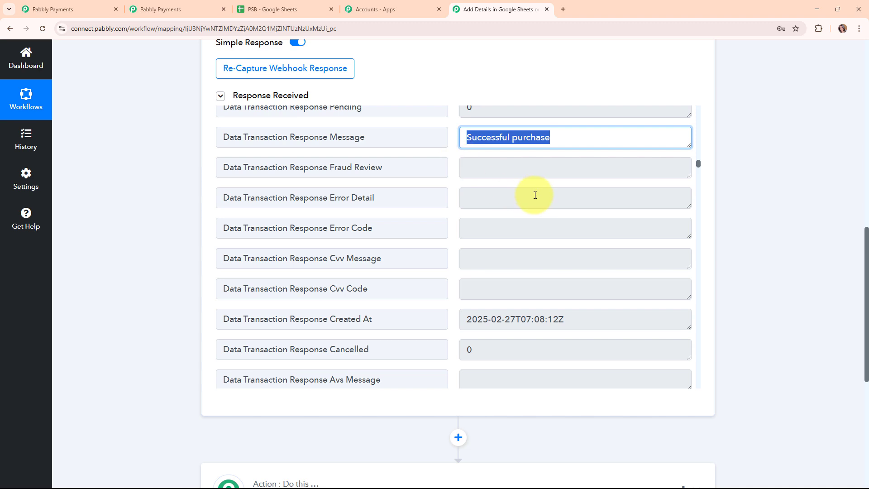
- Examine the payment method details in the received response, including the customer's full name and email fields
scroll(535, 195, "down", 3)
scroll(536, 195, "down", 5)
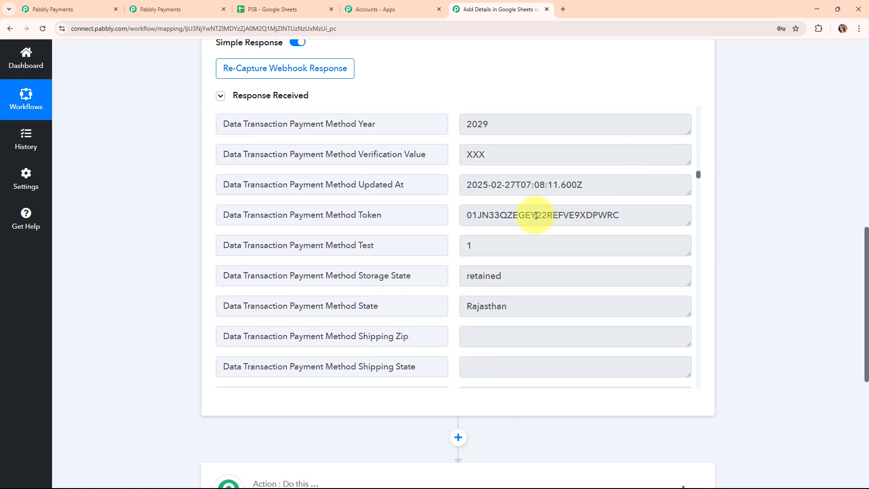
scroll(536, 215, "down", 3)
scroll(536, 215, "down", 5)
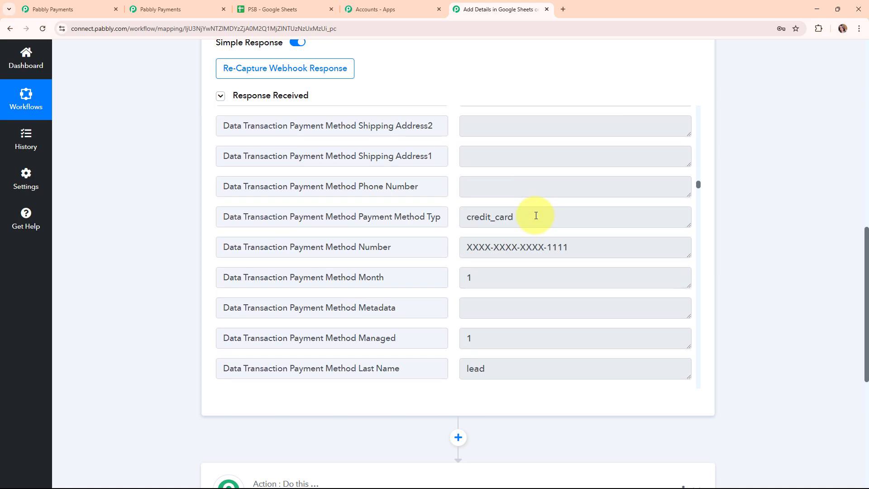
scroll(536, 215, "down", 7)
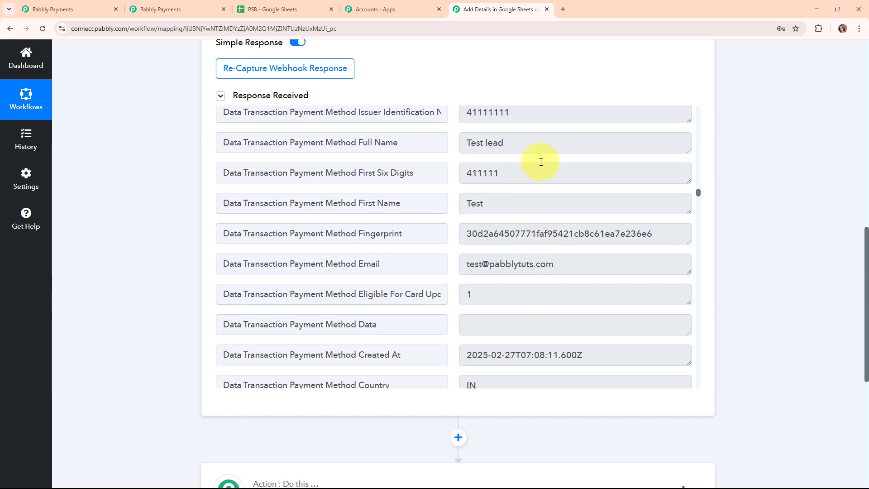
left_click_drag(534, 143, 423, 165)
scroll(596, 199, "down", 2)
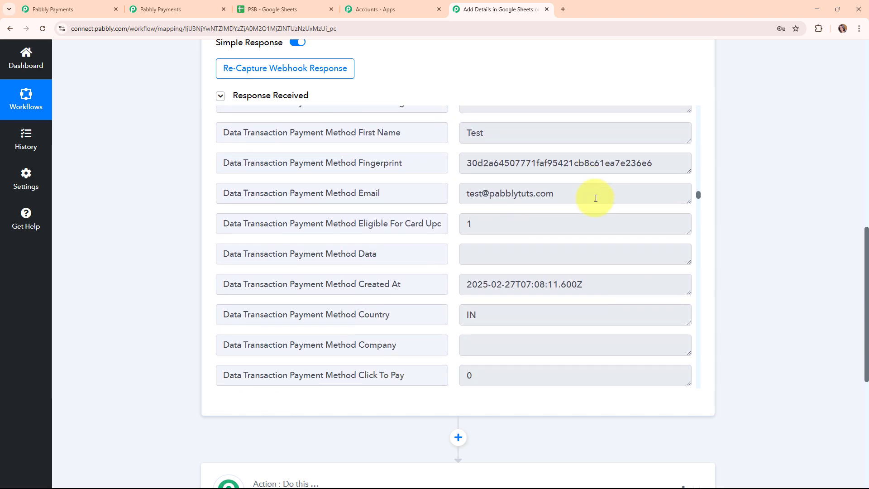
scroll(596, 198, "down", 8)
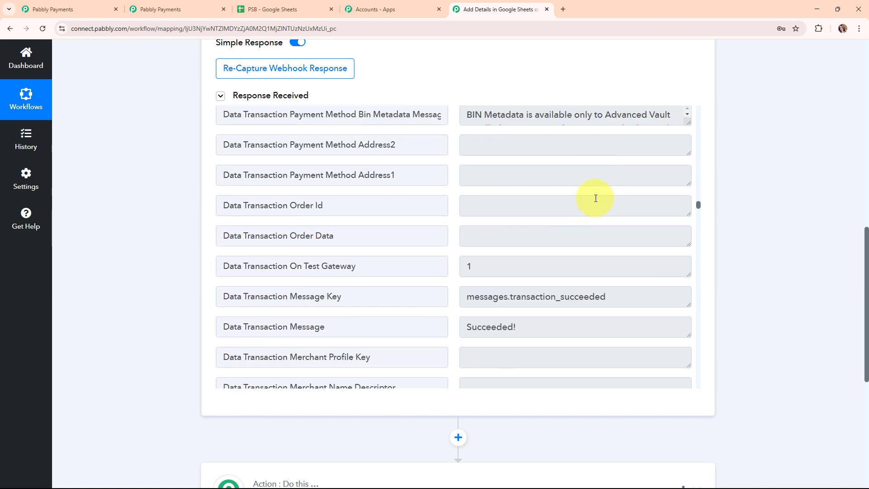
- Examine the subscription's plan price, plan name and customer email fields in the received response
scroll(596, 198, "down", 10)
double_click(512, 229)
scroll(544, 249, "down", 1)
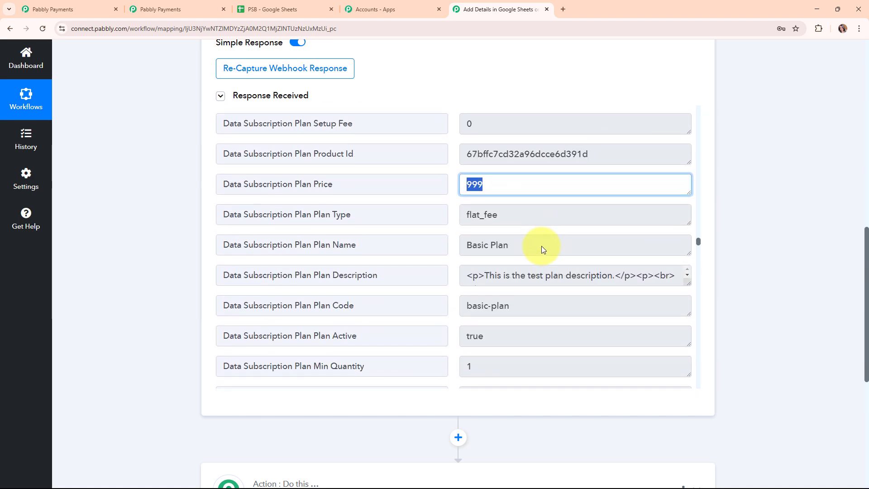
left_click(543, 249)
scroll(528, 291, "down", 5)
scroll(580, 245, "down", 10)
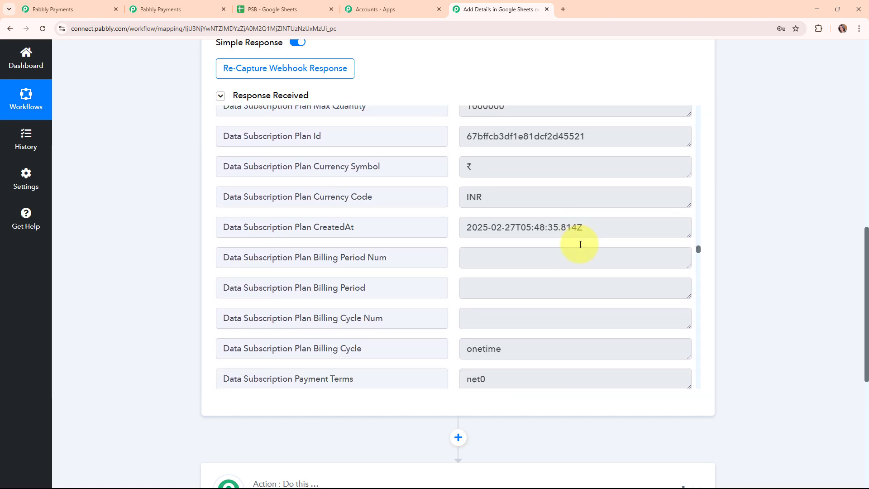
scroll(580, 245, "down", 3)
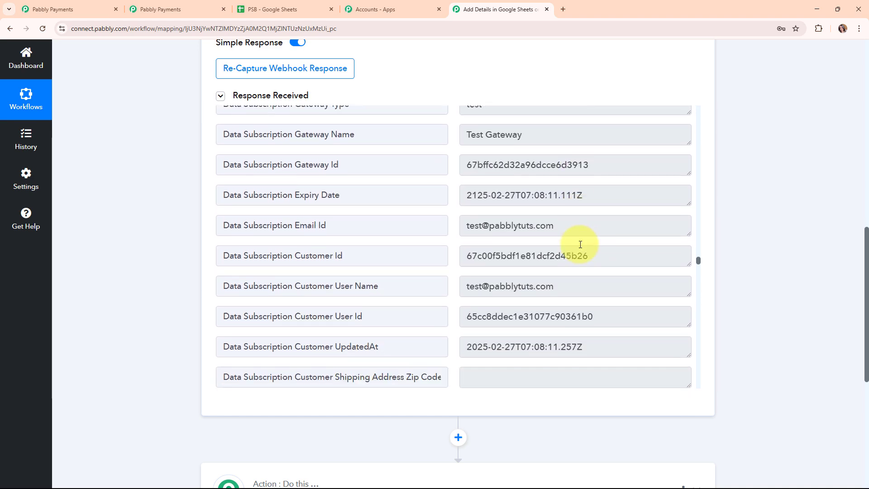
left_click(550, 169)
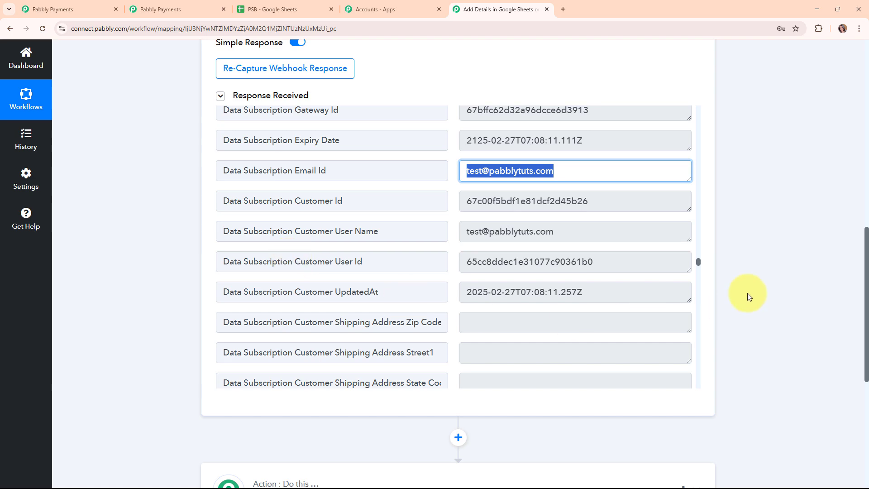
- Collapse the trigger and set the action step's app to Google Sheets with the Add New Row event
scroll(755, 265, "up", 15)
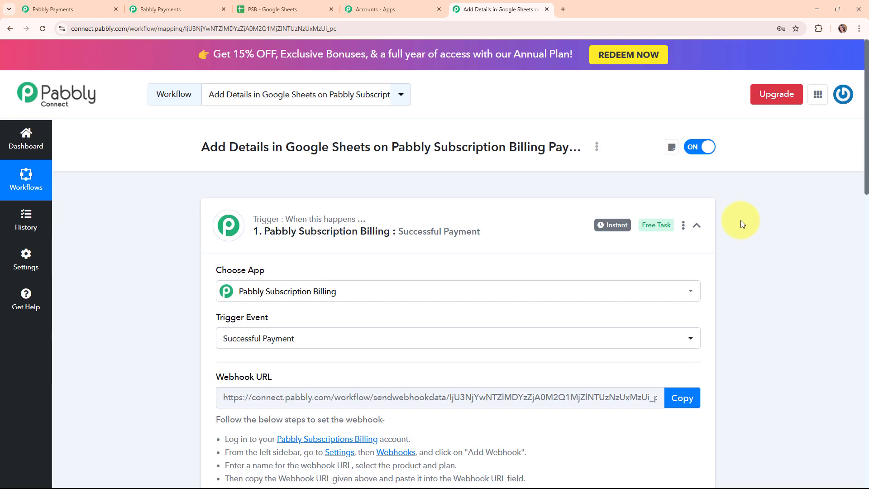
left_click(697, 225)
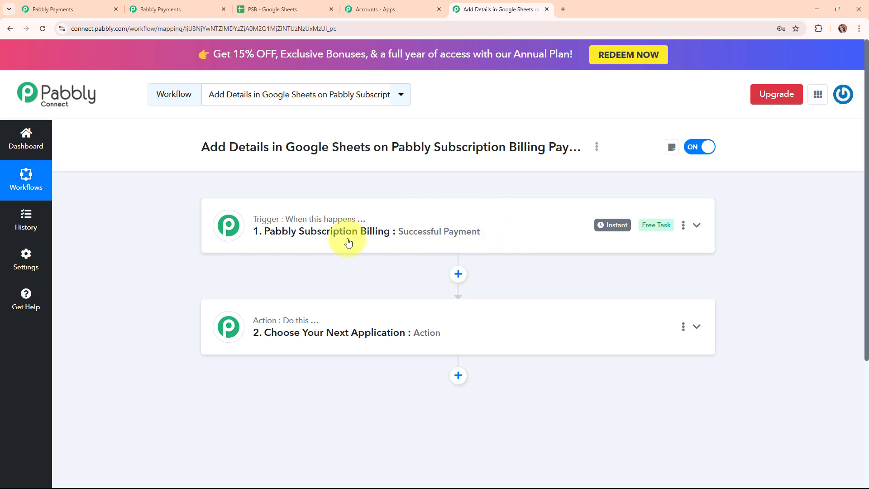
left_click(453, 336)
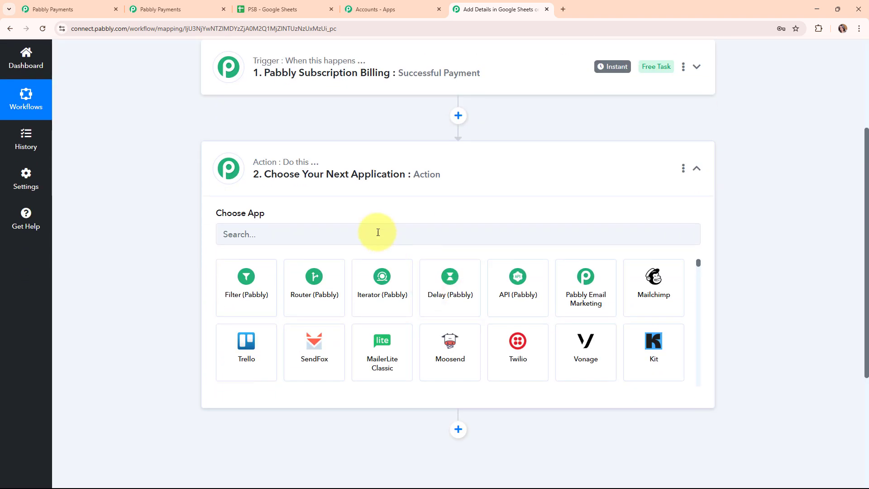
left_click(378, 240)
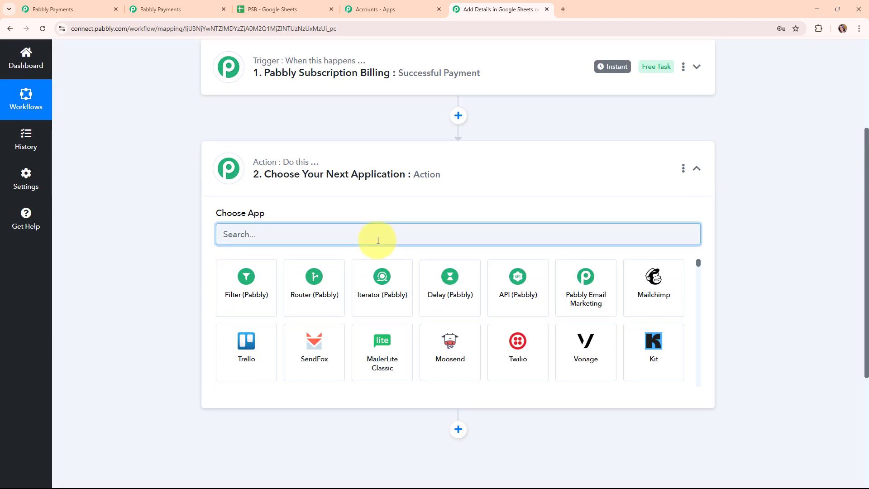
type("goo")
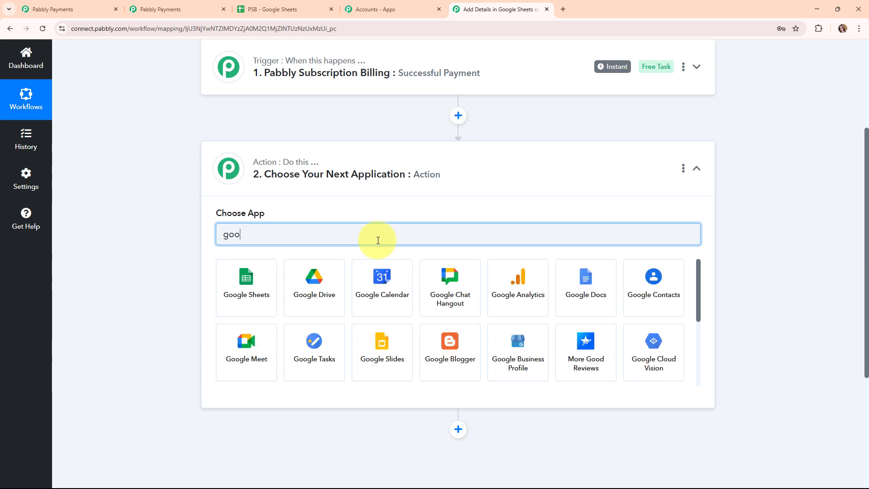
left_click(265, 290)
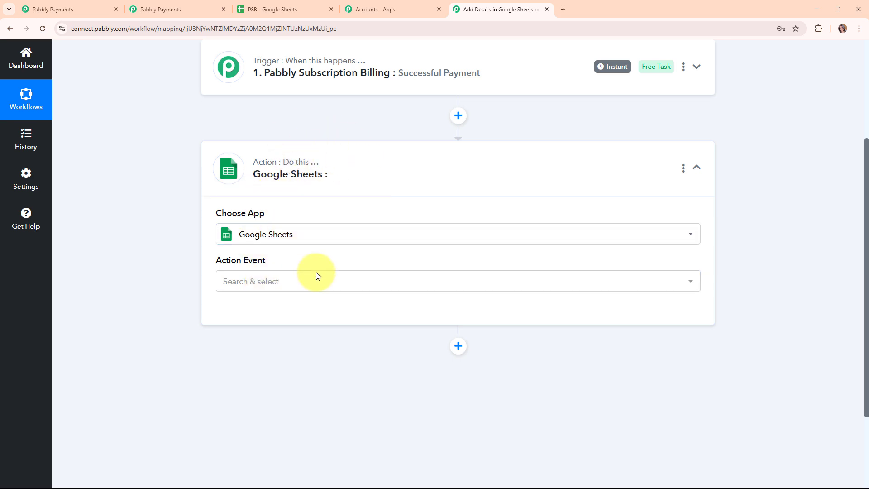
left_click(346, 285)
left_click(301, 124)
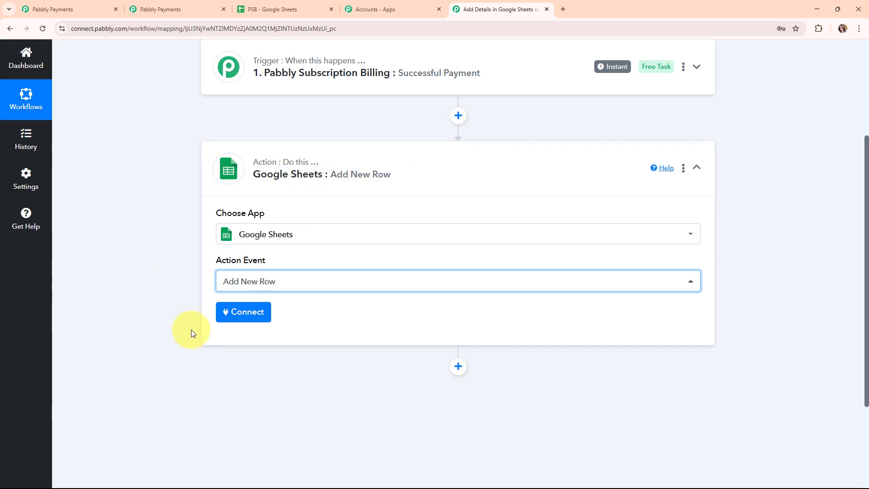
- Add a new Google Sheets connection by signing in with the Google account and allowing Pabbly Connect access
left_click(234, 317)
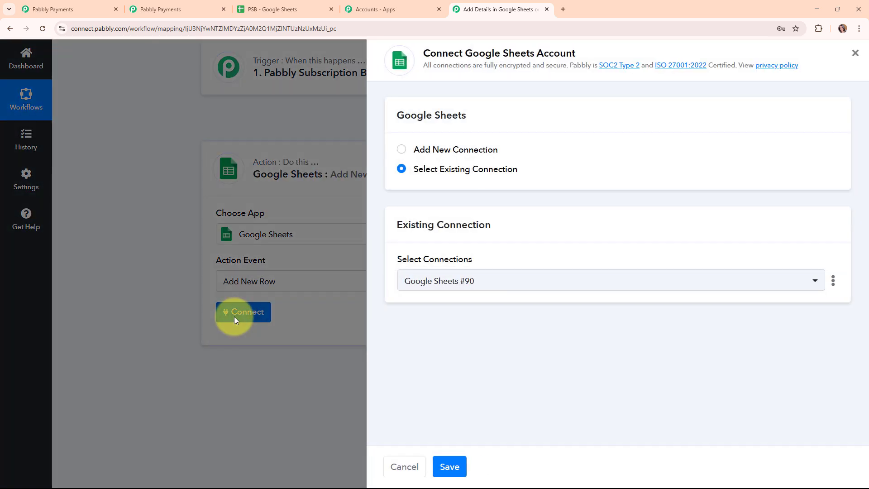
left_click(399, 153)
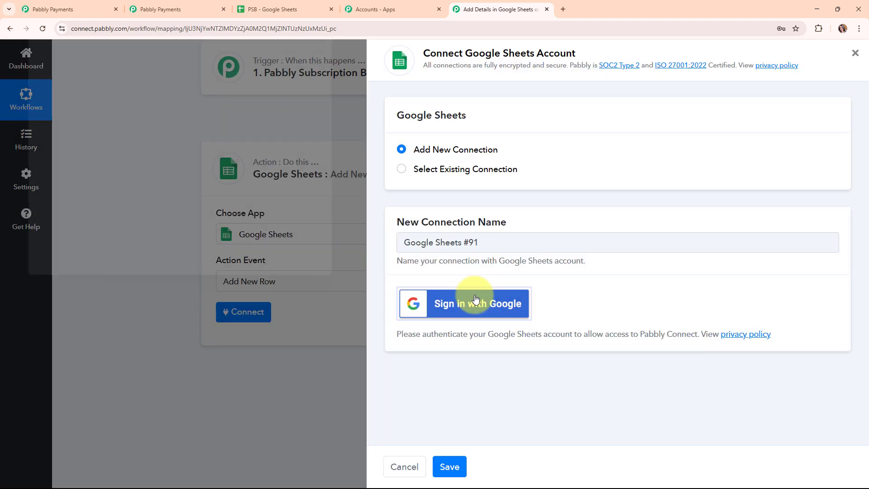
left_click(475, 300)
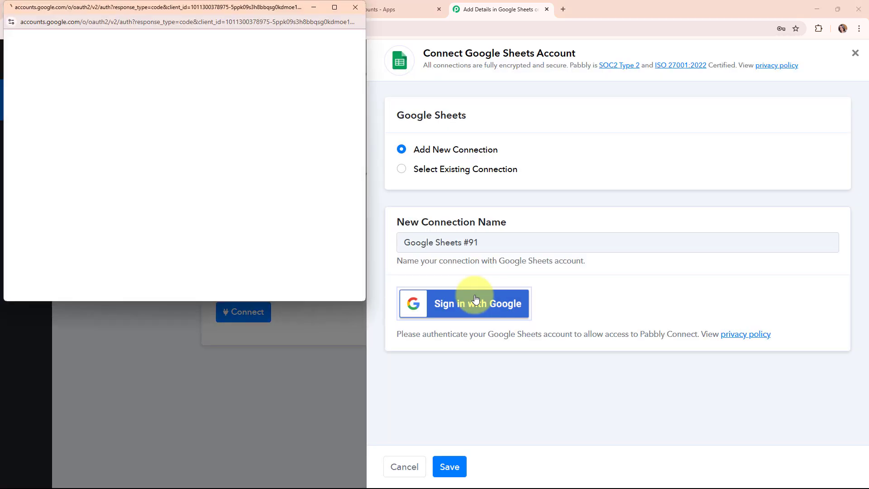
left_click(282, 95)
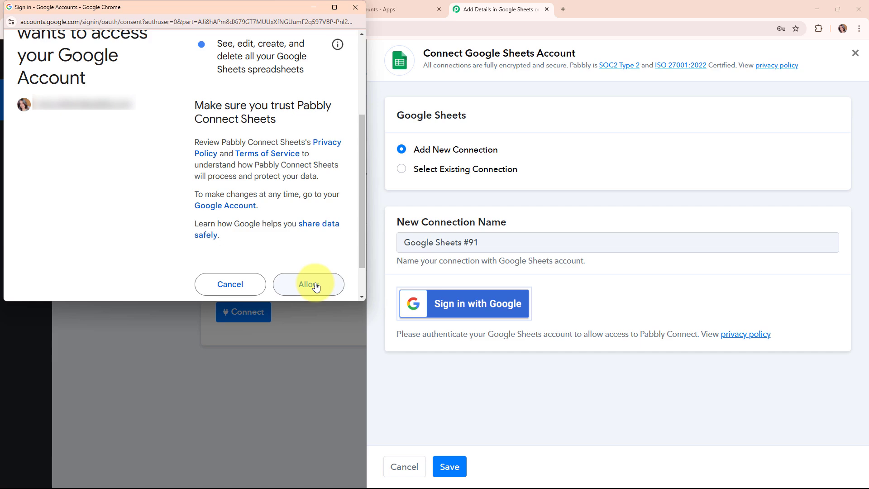
left_click(316, 286)
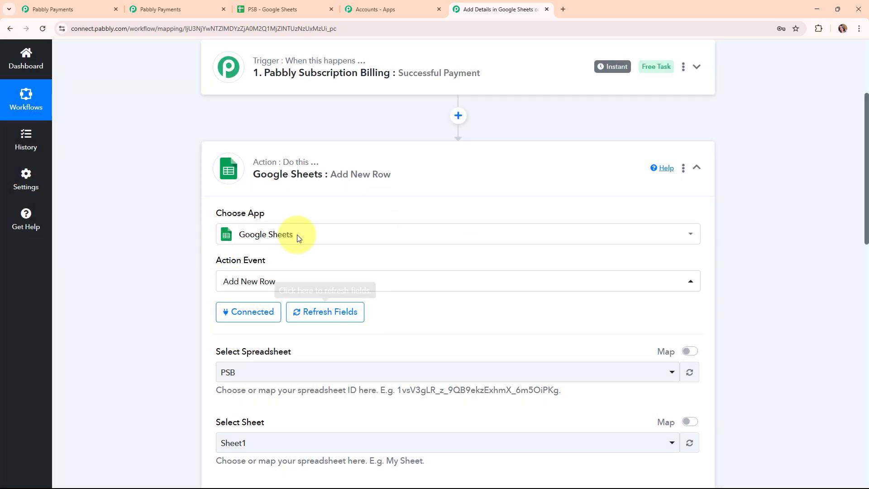
- Check the spreadsheet's name in Google Sheets, then choose PSB as the action's spreadsheet and review its sheet selection
scroll(480, 308, "down", 4)
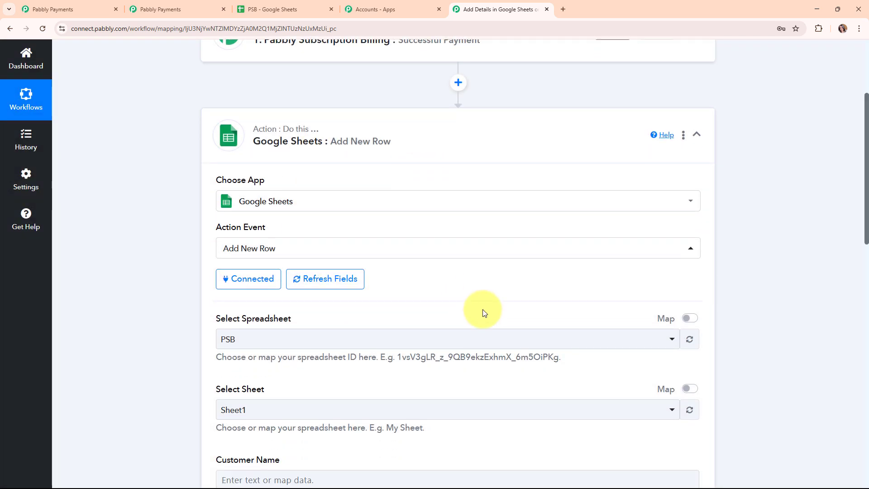
left_click_drag(218, 171, 290, 176)
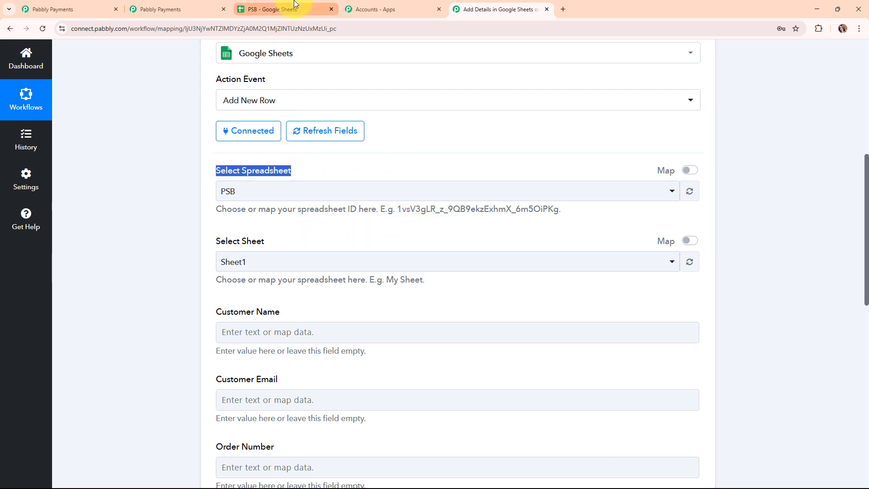
left_click(261, 9)
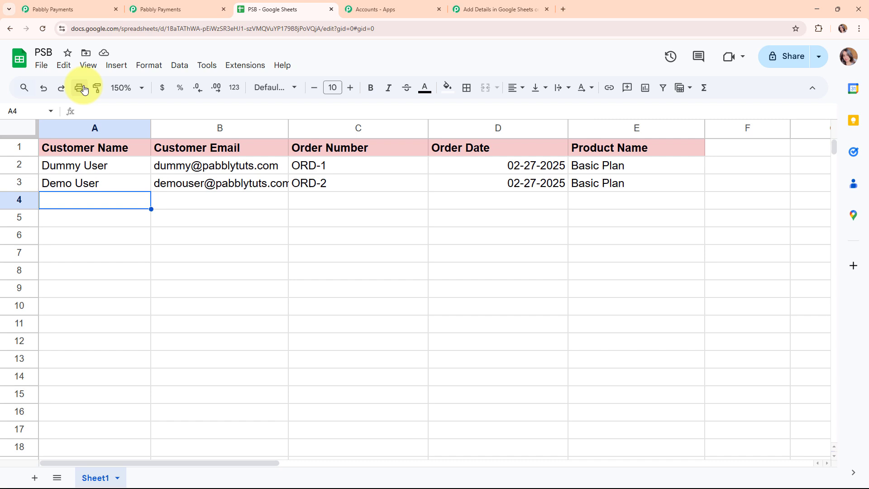
left_click(515, 5)
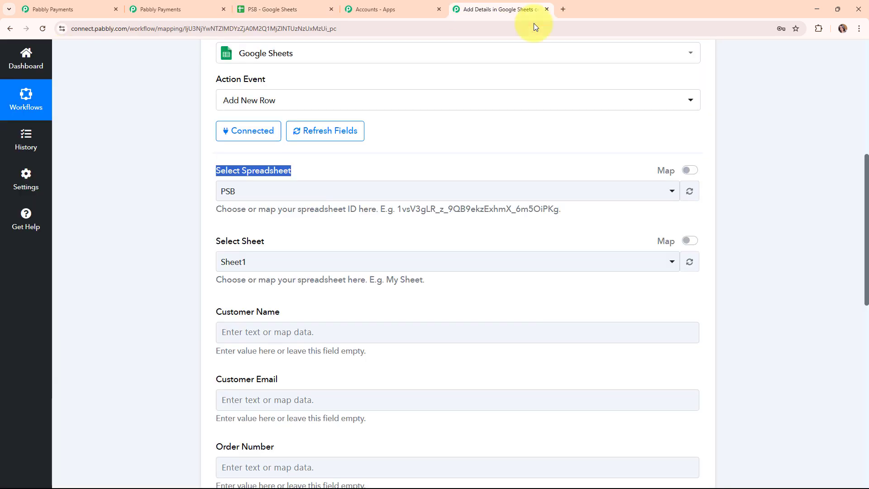
left_click(368, 199)
left_click(374, 245)
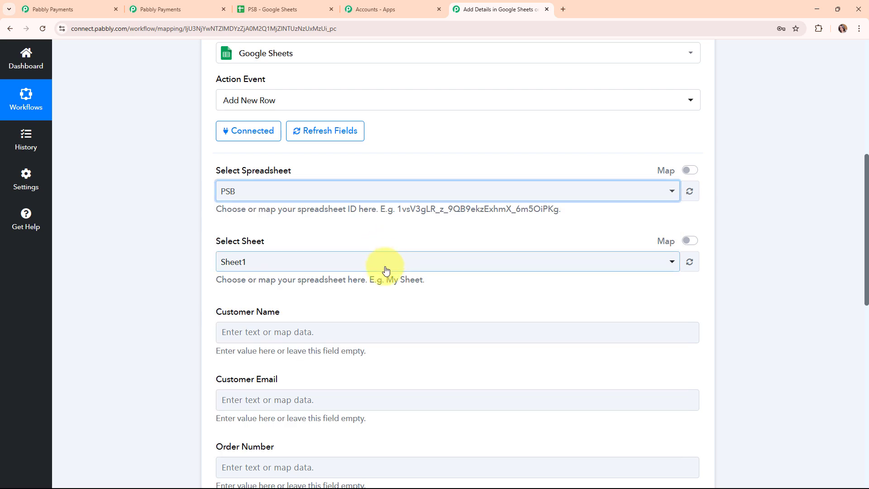
scroll(504, 237, "down", 3)
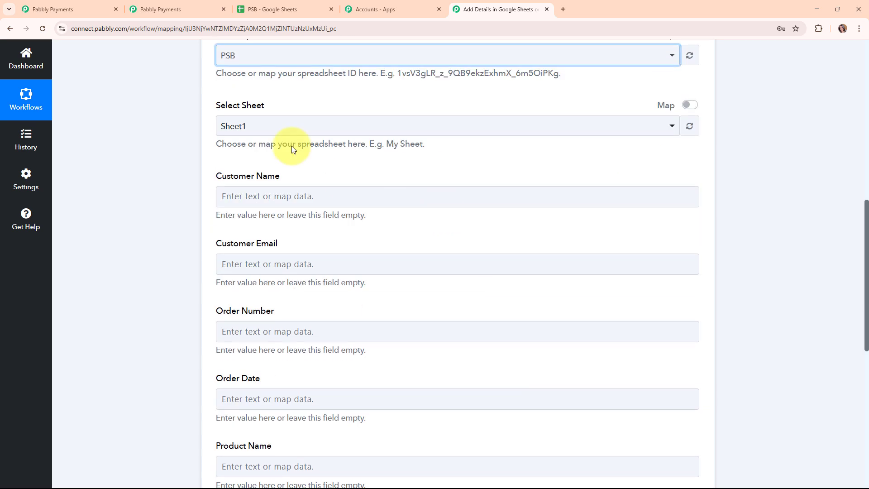
left_click_drag(212, 109, 280, 110)
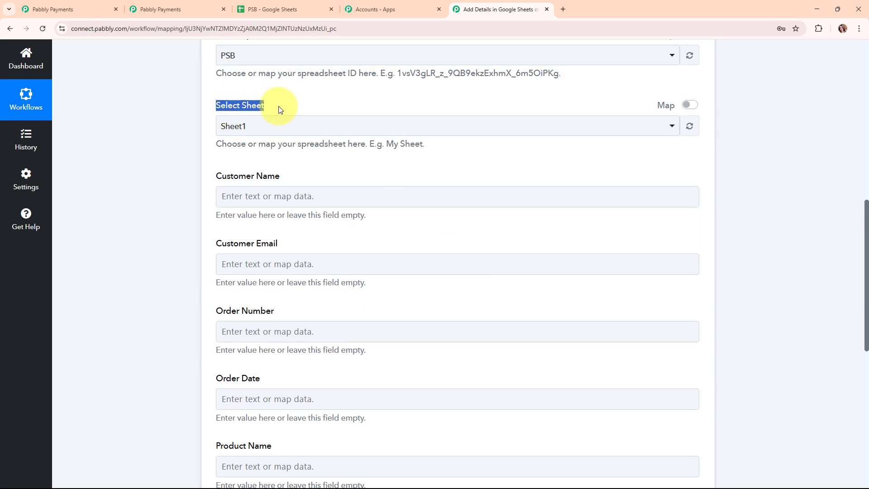
- Choose Sheet1 as the action's sheet and compare its fields with the column headers in the PSB spreadsheet
left_click(394, 130)
left_click(408, 179)
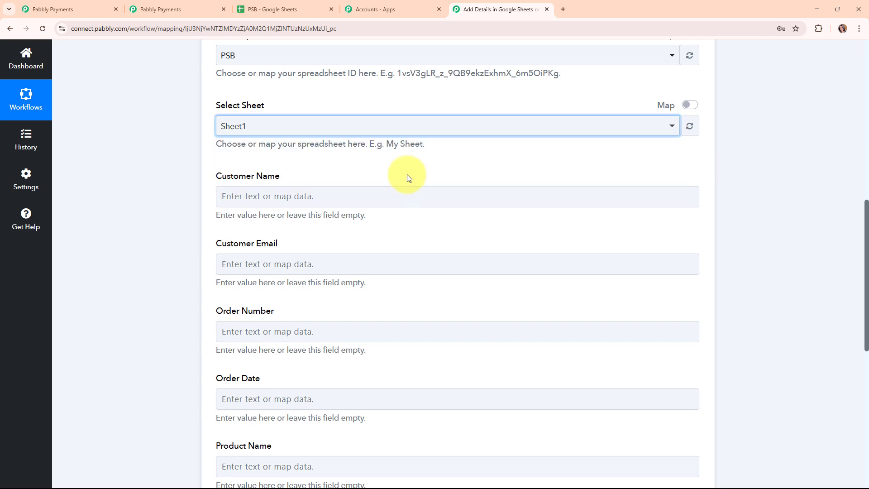
scroll(410, 177, "down", 1)
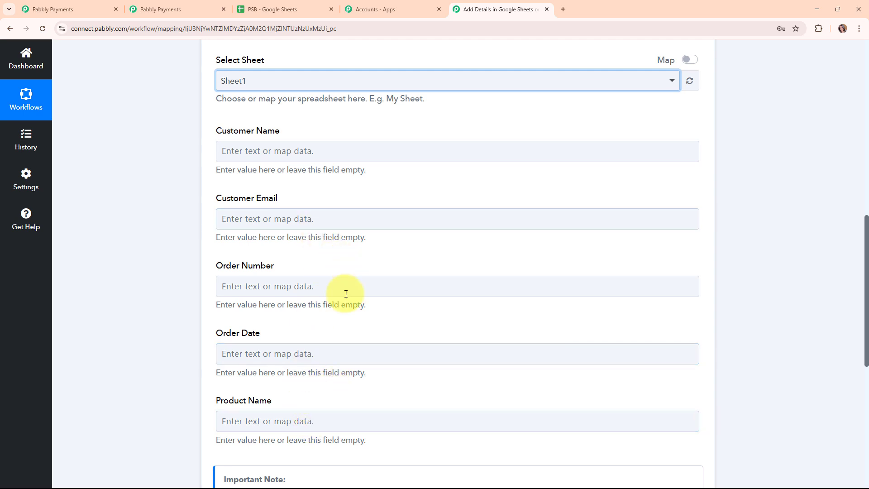
left_click(271, 9)
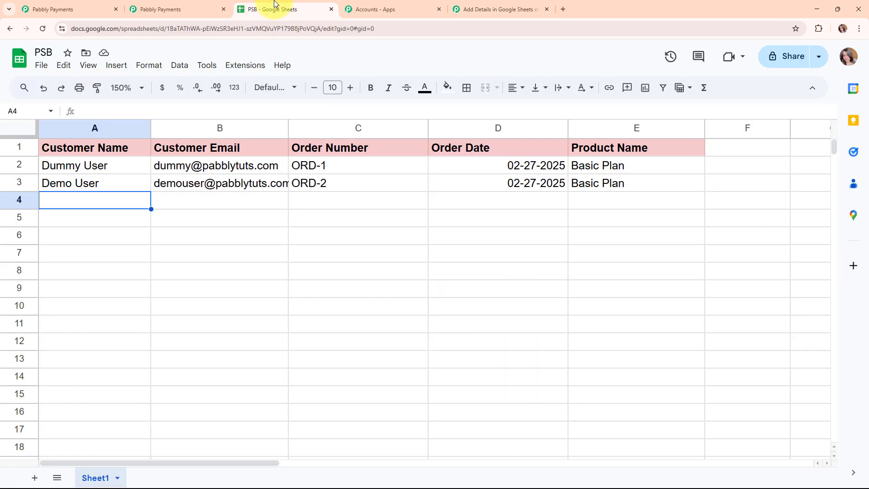
left_click(483, 7)
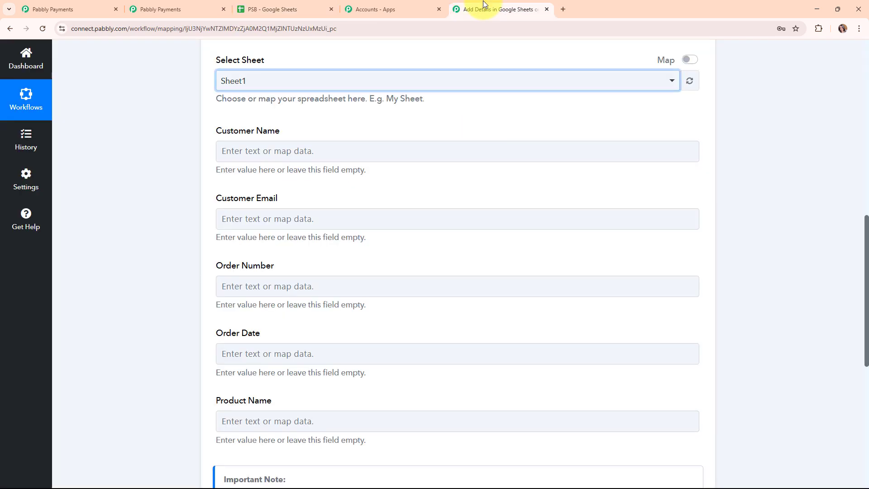
- Map the Customer Name field to the trigger's Data Transaction Shipping Address Name value
left_click(304, 149)
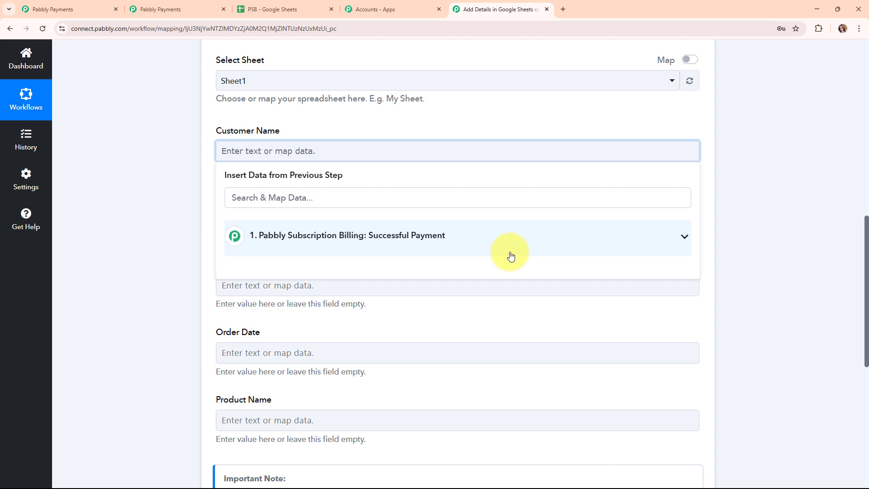
left_click(346, 202)
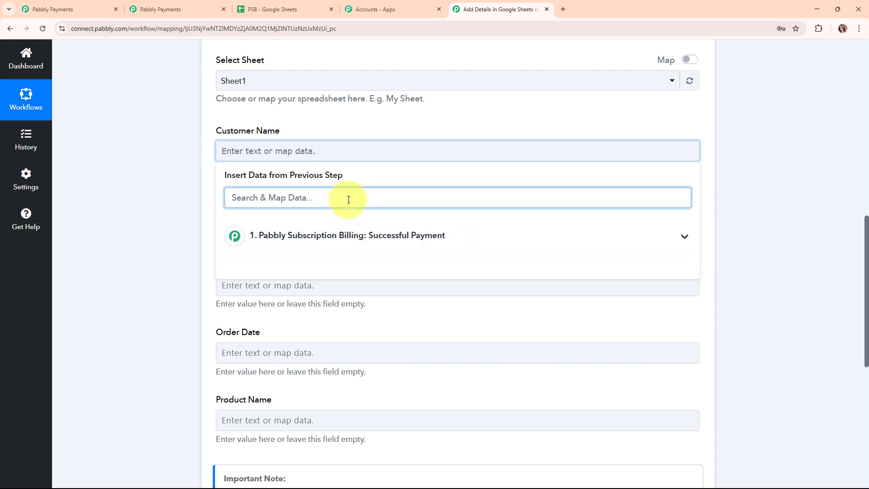
type("name")
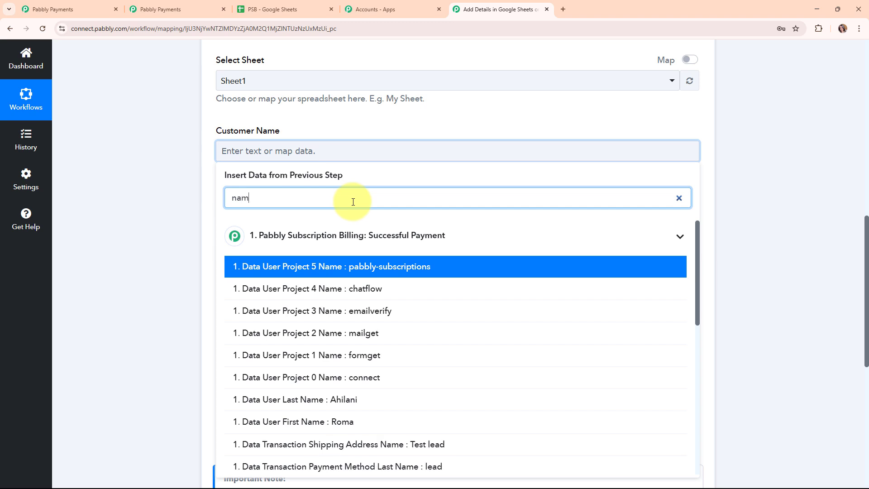
left_click(442, 448)
- Map the Customer Email field to the trigger's Data Transaction Payment Method Email value
left_click(308, 225)
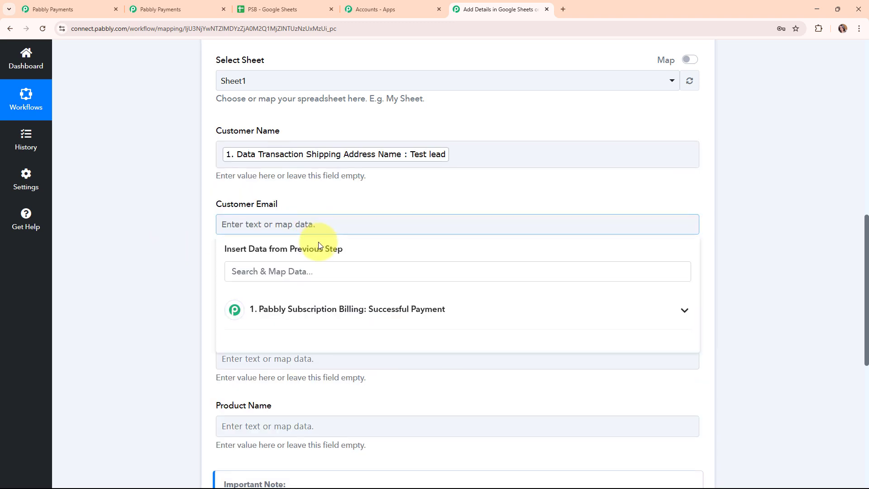
left_click(324, 268)
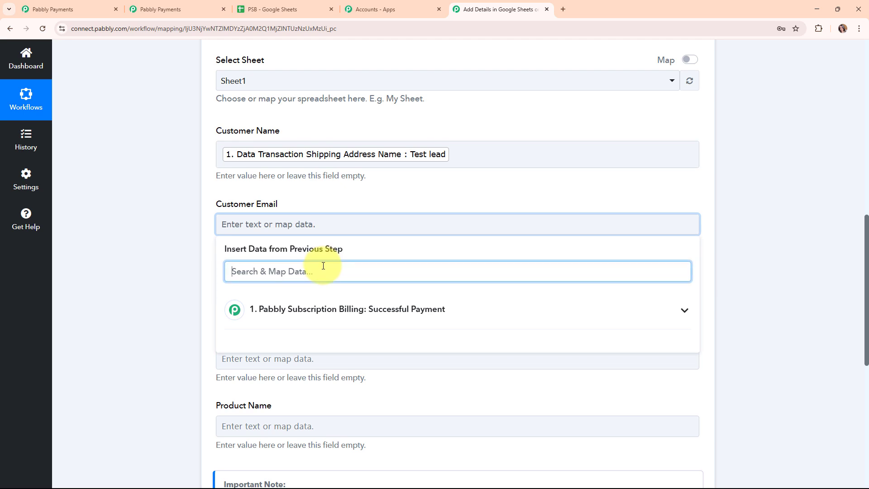
type("test@")
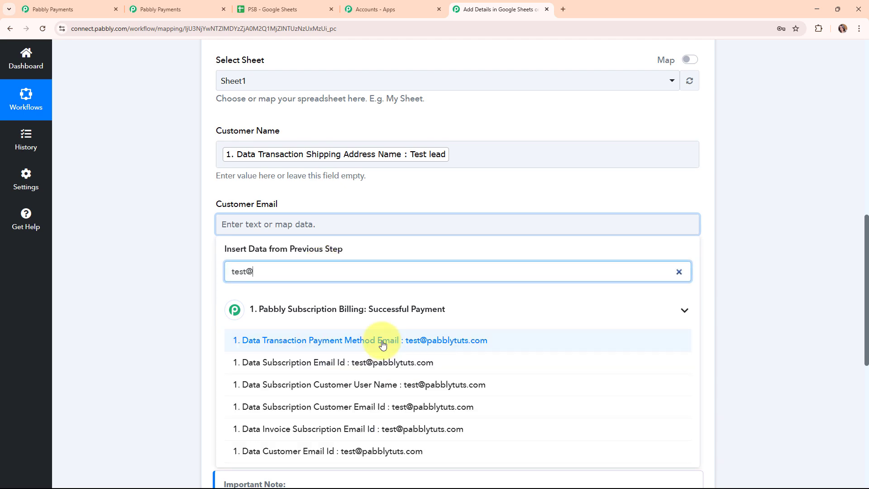
left_click(382, 341)
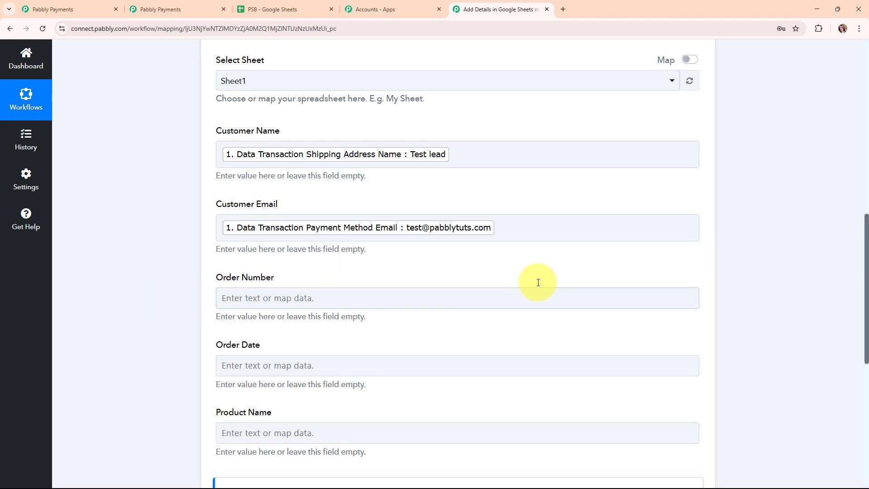
- Map the Order Number field to the trigger's Data Invoice Order Number value
scroll(537, 281, "down", 3)
left_click(330, 163)
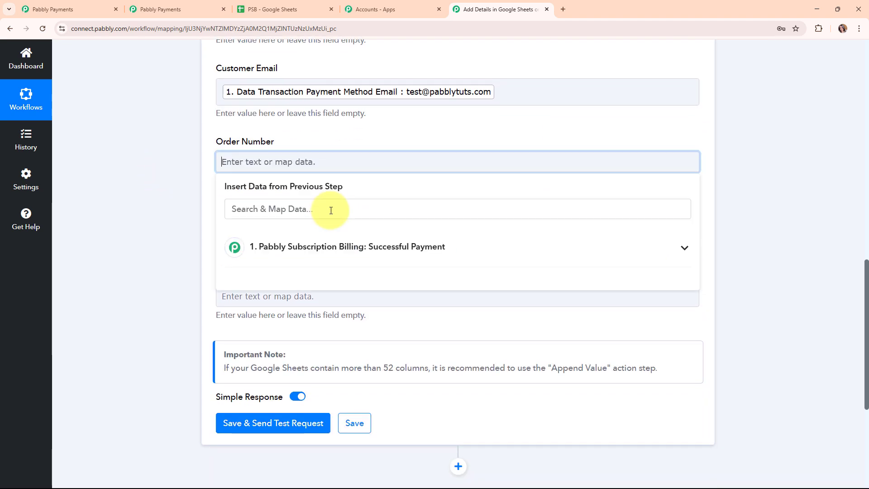
type("order nu")
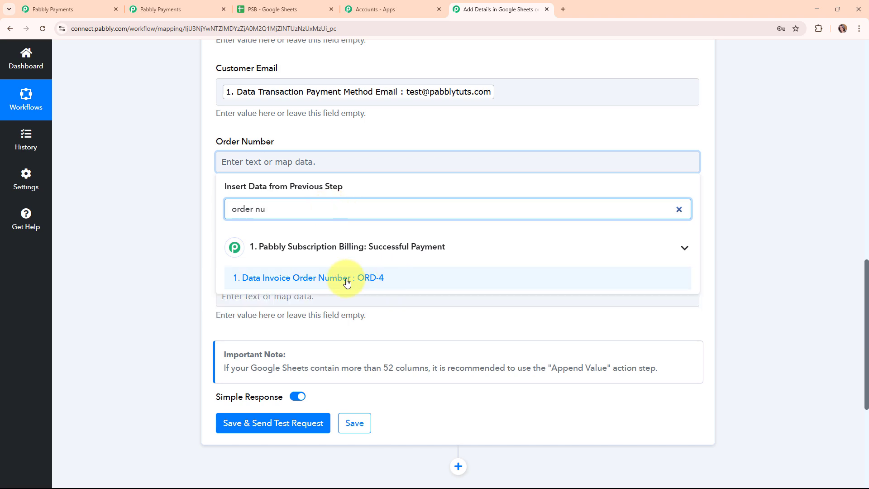
left_click(347, 282)
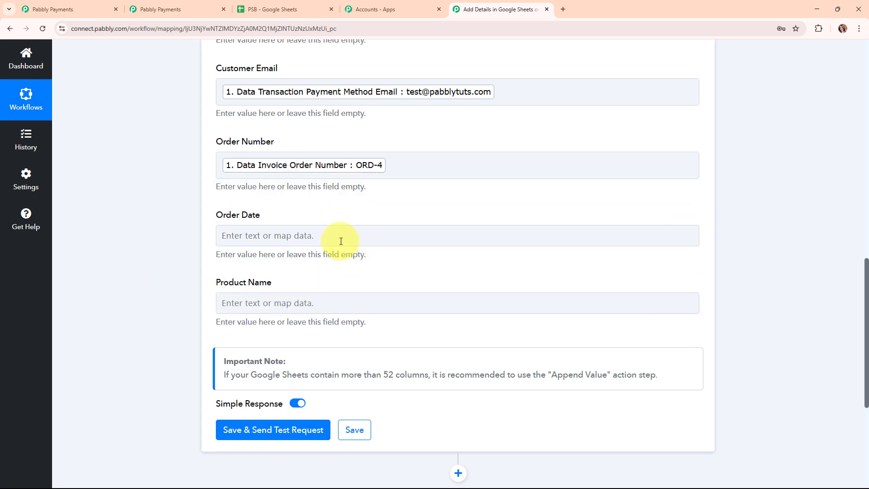
- Search the trigger data for "order" to look for a value that fits the Order Date field
left_click(339, 237)
left_click(332, 279)
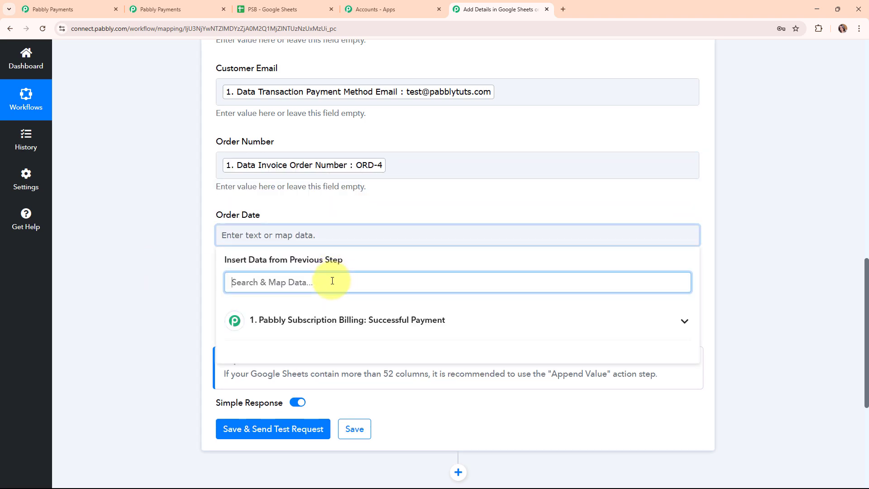
type("order")
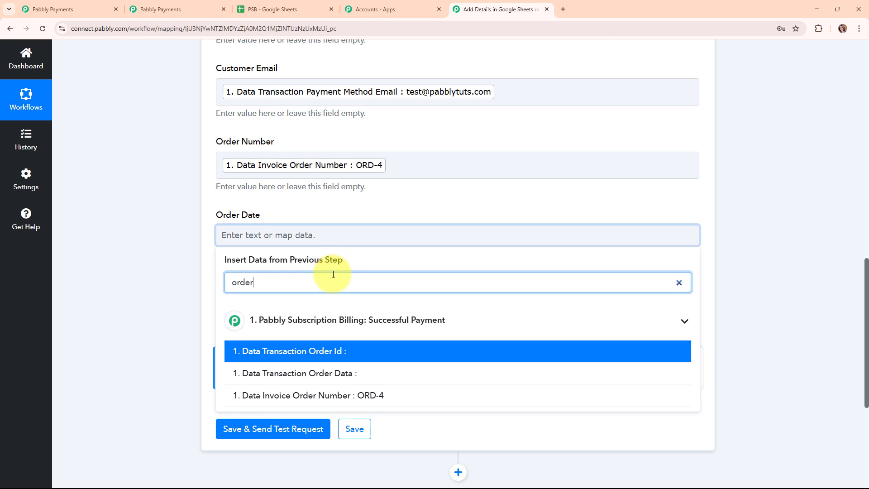
left_click(129, 258)
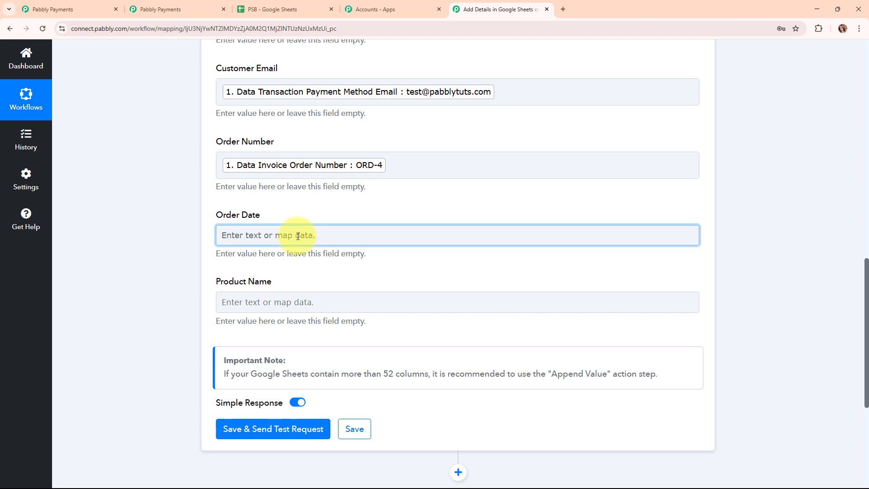
- Insert an action step between the trigger and Google Sheets using the Date/Time Formatter (Pabbly) app
scroll(471, 213, "up", 10)
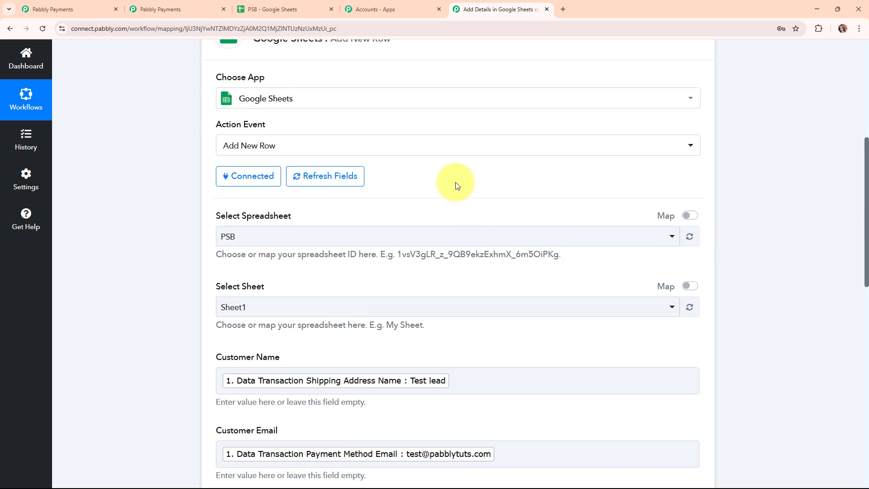
left_click(458, 160)
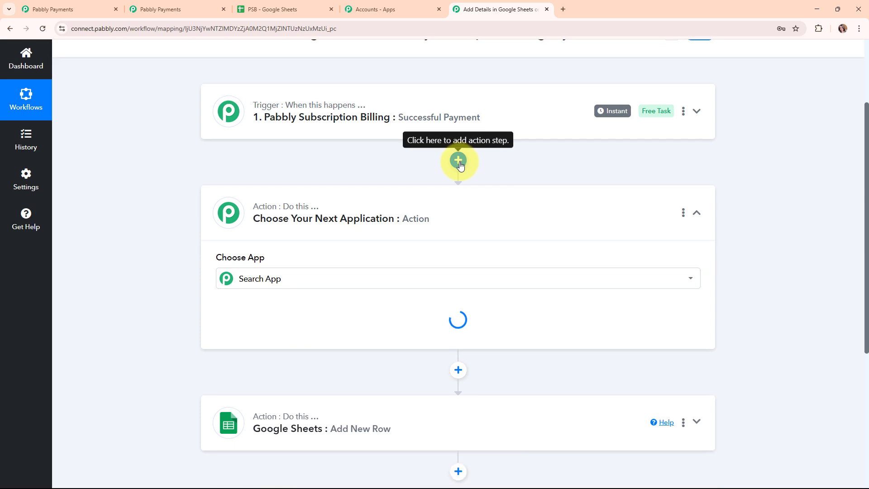
scroll(292, 137, "down", 1)
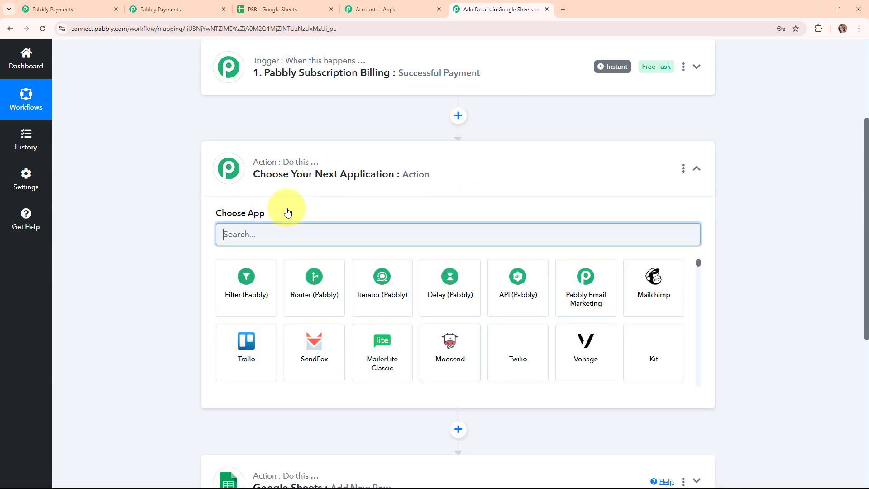
type("date")
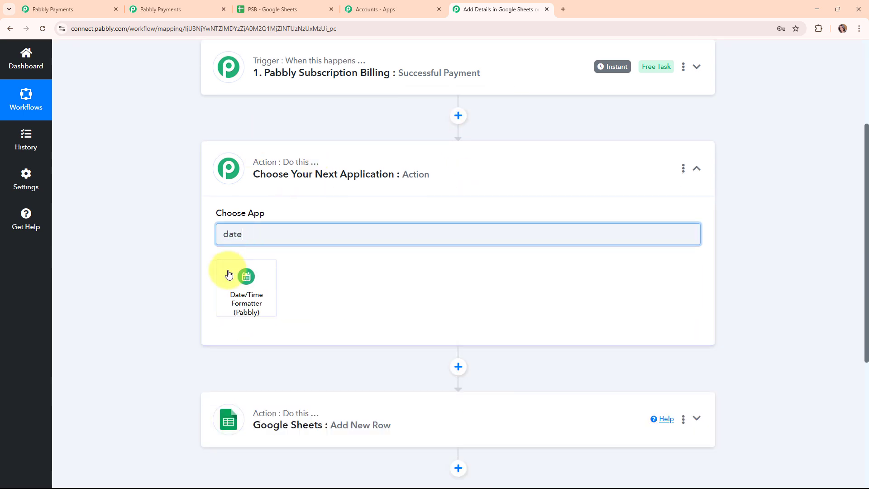
left_click(230, 274)
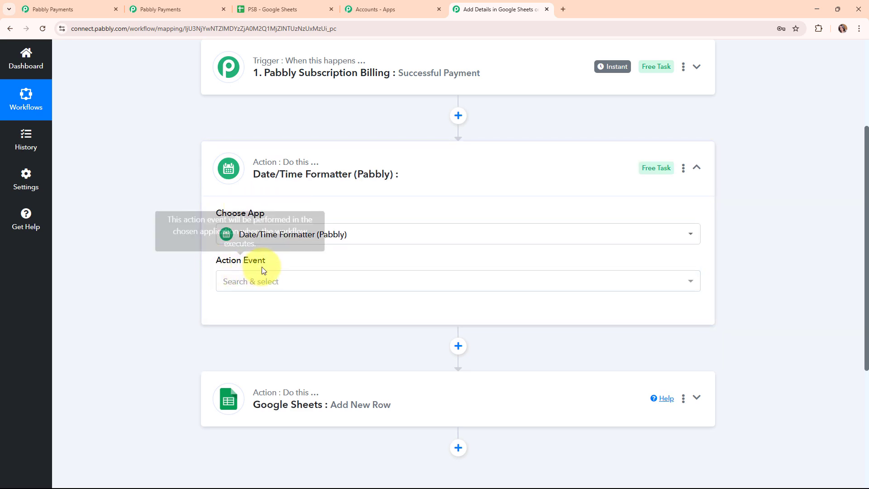
- Set the Date/Time Formatter's action event to Current Date and connect it
left_click(273, 280)
scroll(303, 374, "down", 3)
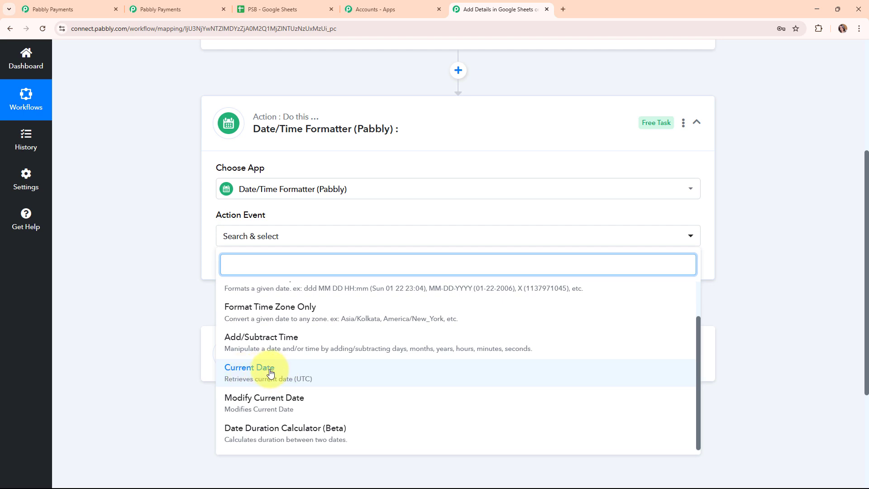
scroll(317, 340, "up", 2)
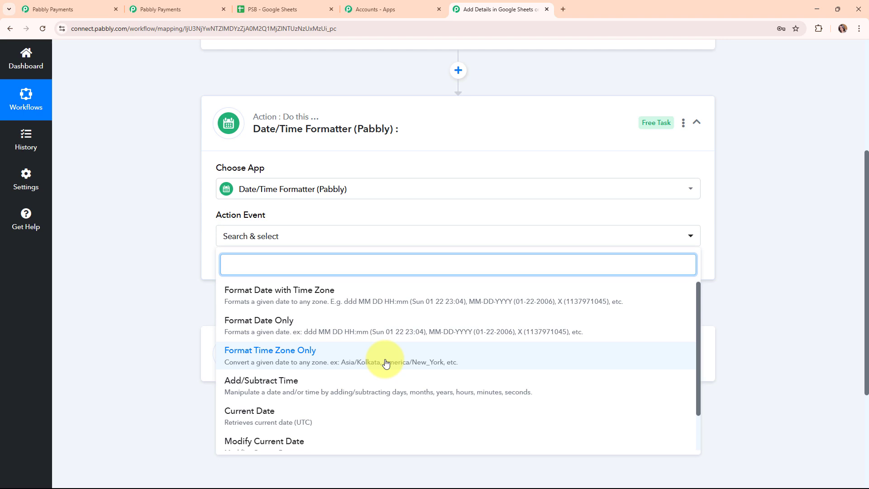
scroll(386, 363, "down", 1)
scroll(365, 346, "down", 2)
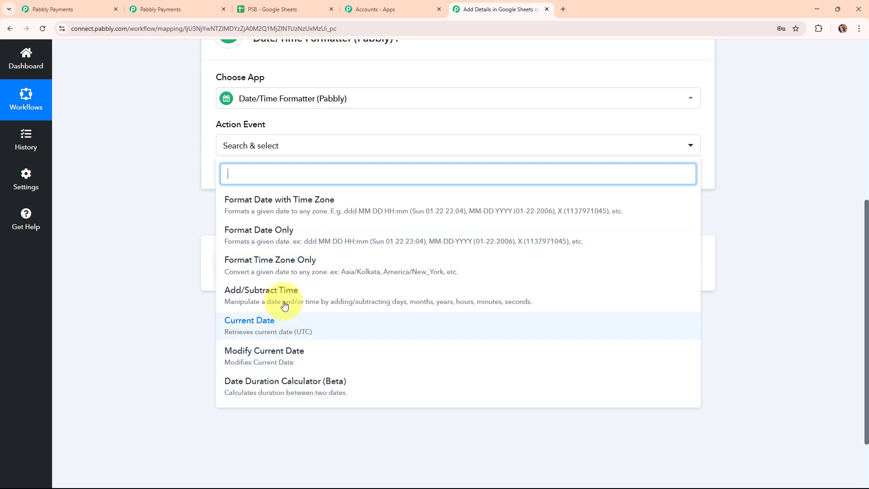
left_click(294, 332)
left_click(310, 147)
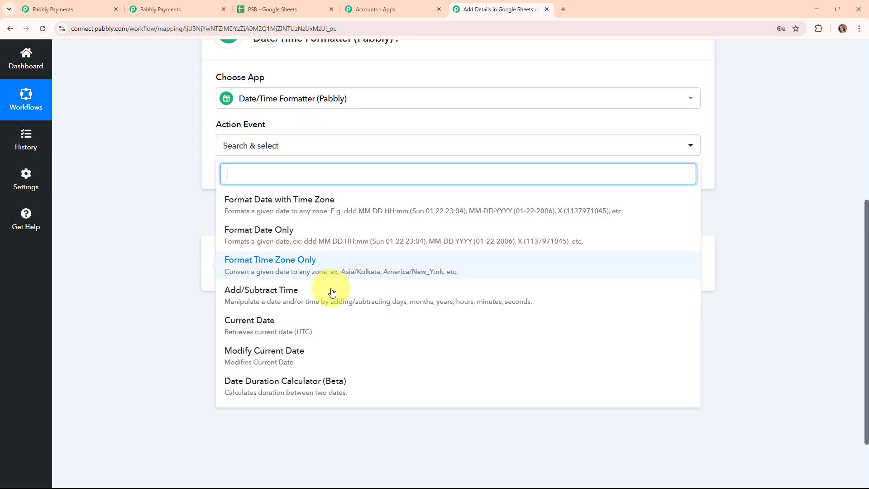
left_click(352, 329)
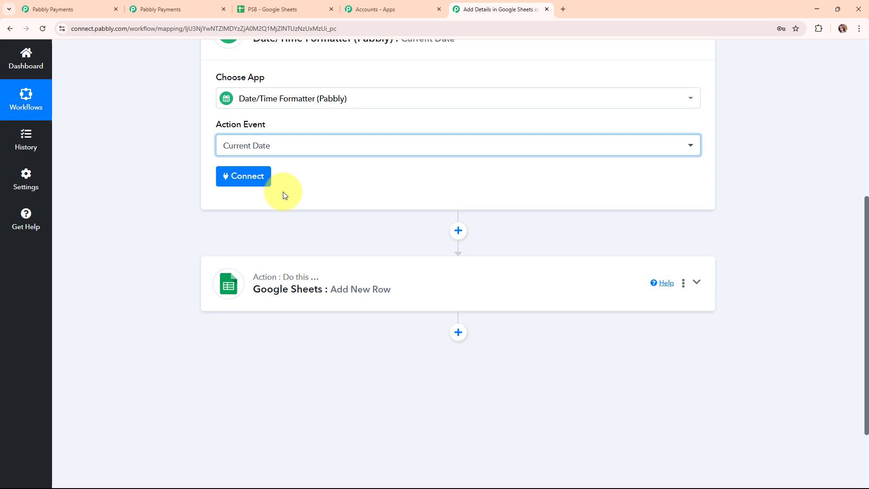
left_click(245, 181)
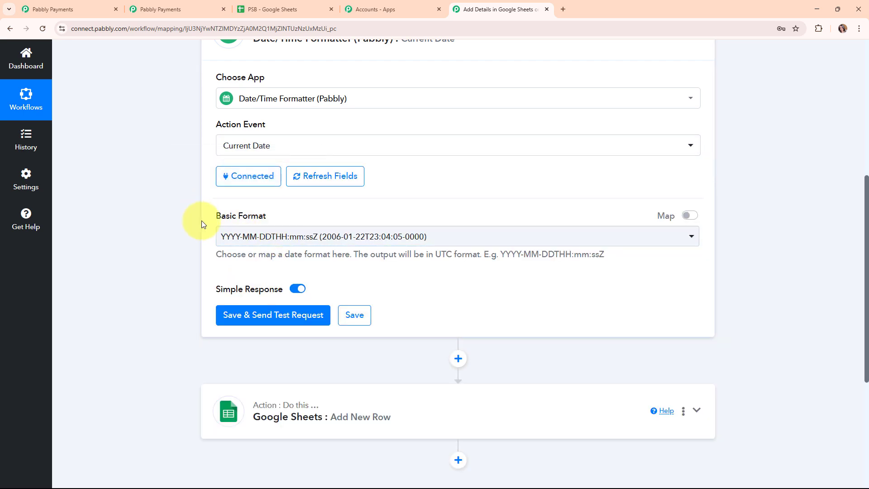
- Set the current date's basic format to MM-DD-YYYY
left_click_drag(218, 217, 309, 240)
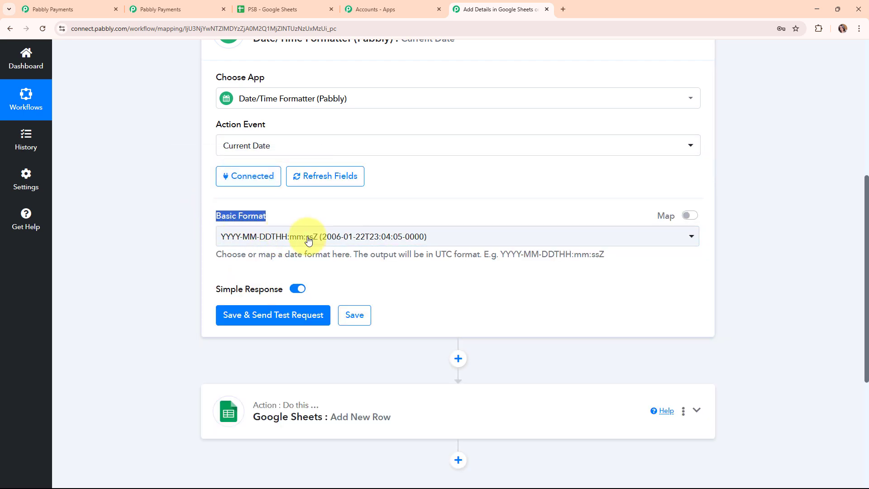
left_click(452, 240)
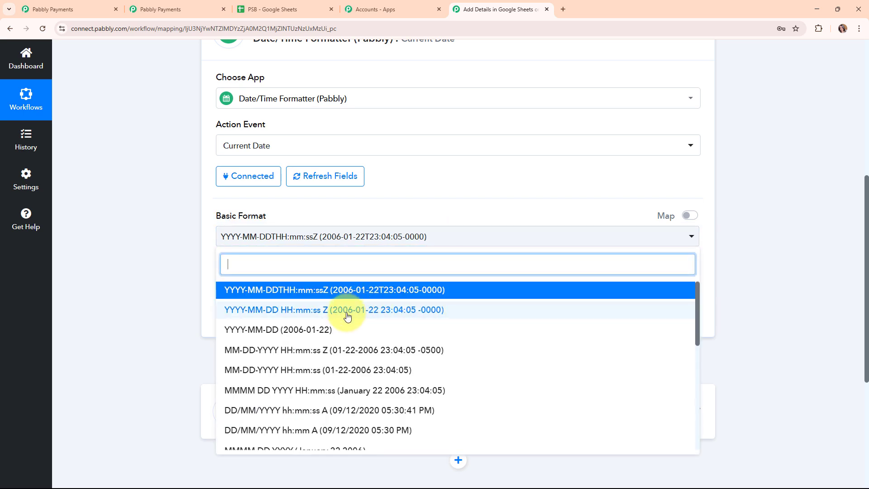
scroll(364, 312, "down", 3)
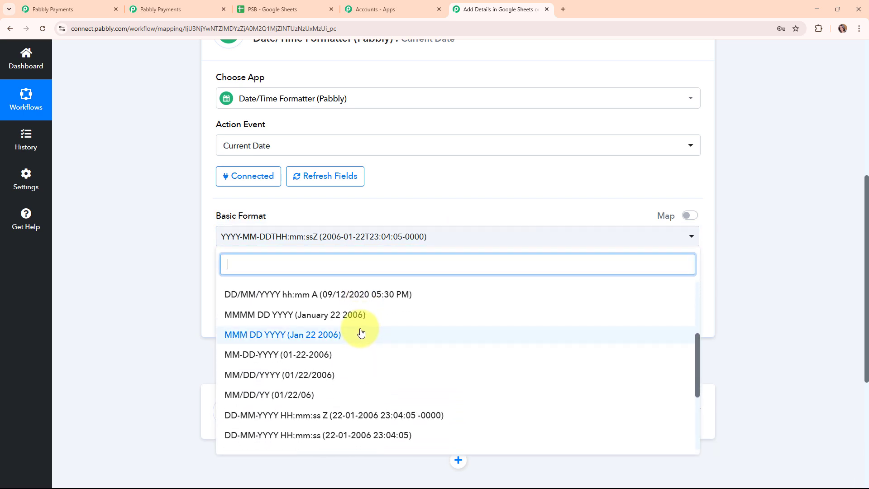
left_click(345, 354)
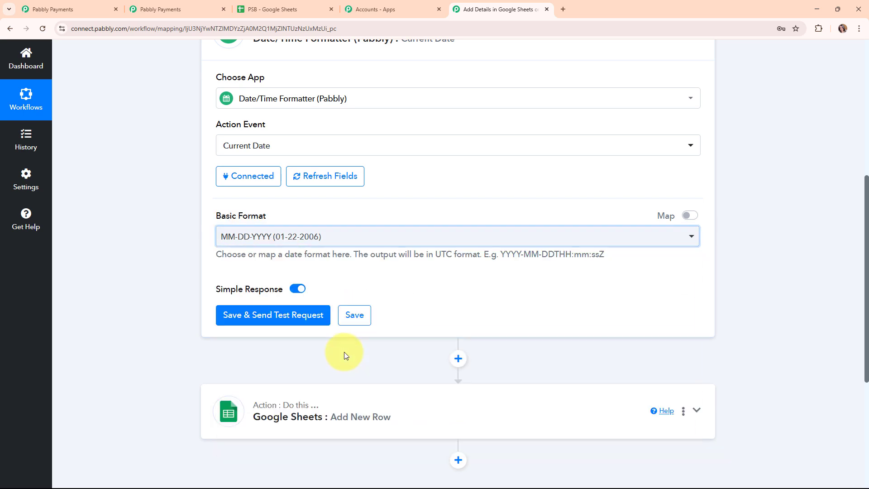
- Save the Date/Time Formatter step with a test request and check the returned date result
left_click(273, 315)
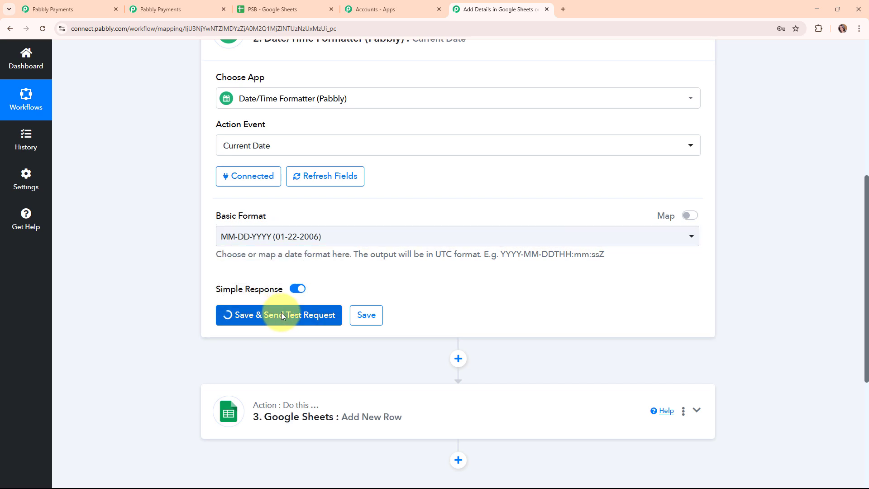
scroll(571, 284, "down", 3)
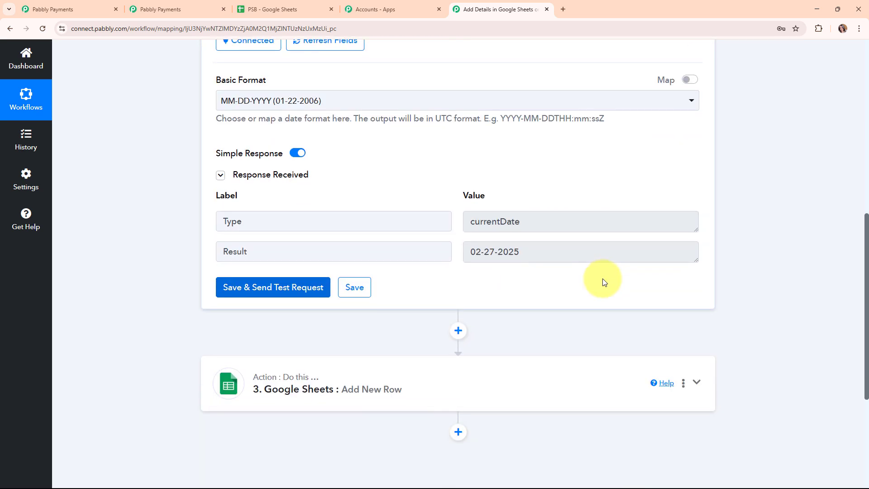
left_click(529, 252)
left_click_drag(530, 252, 489, 275)
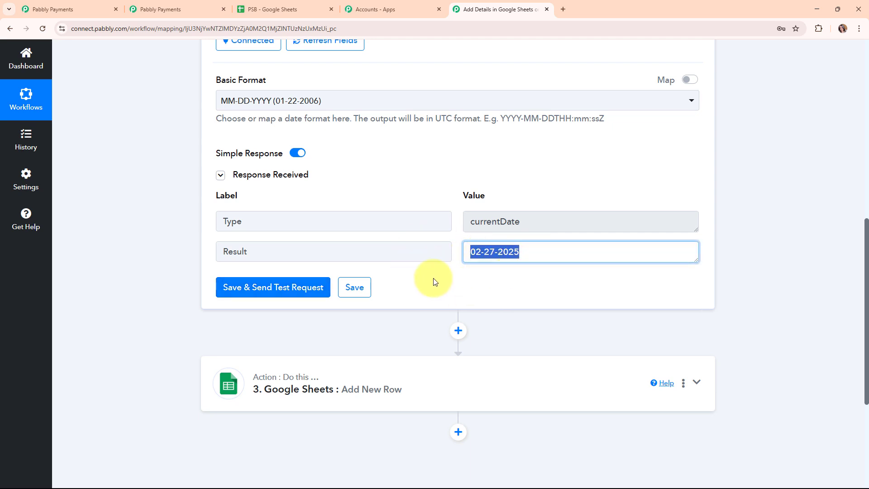
- Map the Google Sheets step's Order Date field to the Result value from the Date/Time Formatter step
left_click(521, 289)
scroll(521, 289, "down", 3)
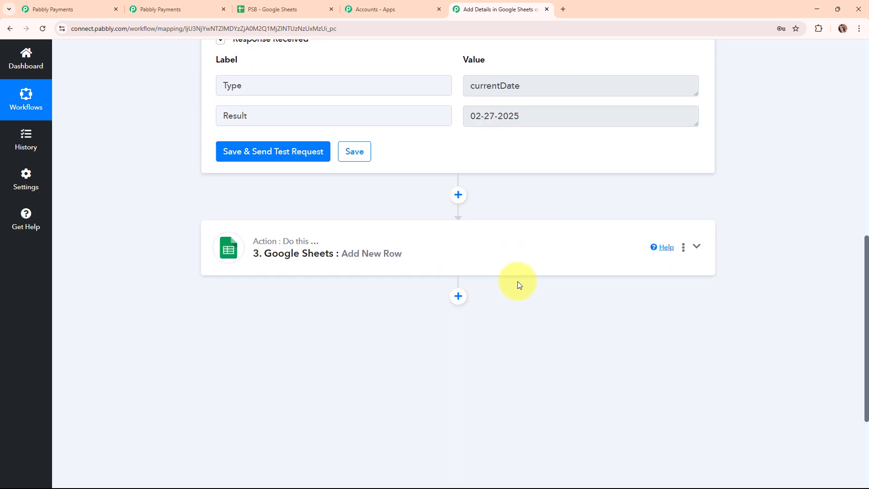
left_click(505, 246)
scroll(504, 244, "down", 5)
scroll(505, 245, "down", 5)
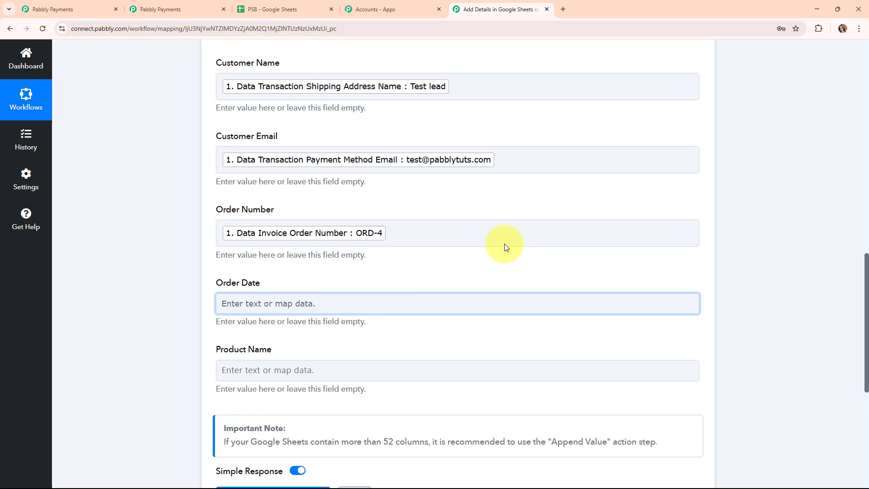
left_click(336, 213)
left_click(340, 339)
left_click(275, 392)
left_click(149, 268)
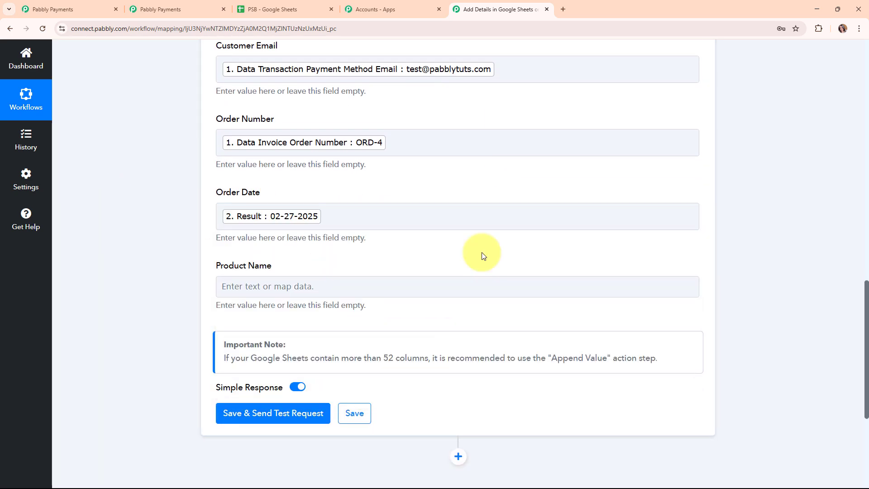
- Search the previous steps' data for "product" and map the Product Name field to Data Product Product Name from the Successful Payment trigger
scroll(514, 246, "down", 2)
left_click(255, 200)
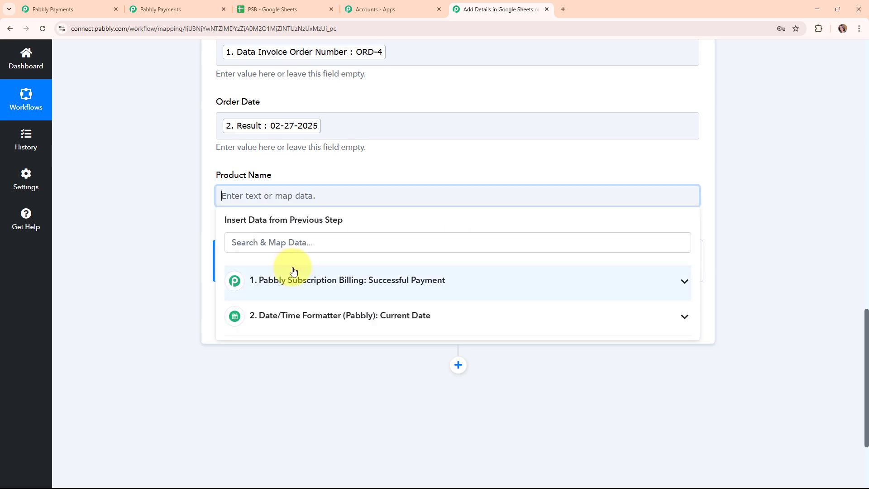
left_click(293, 242)
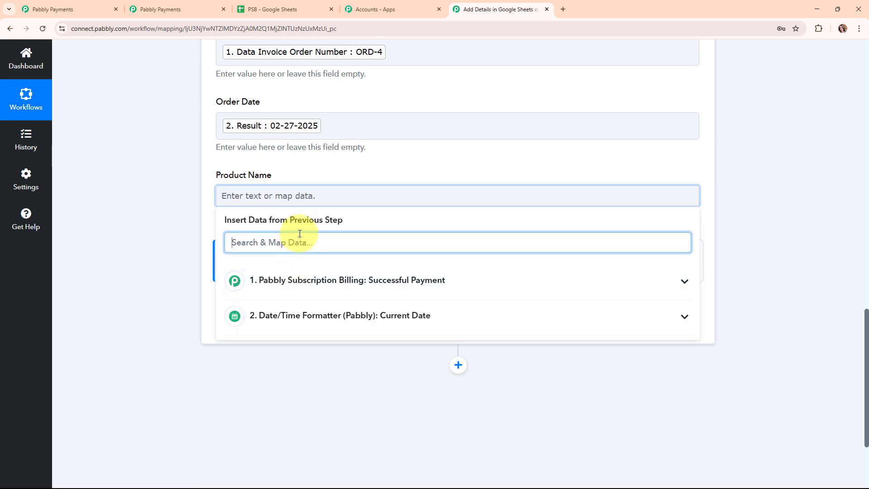
type("product")
left_click(388, 421)
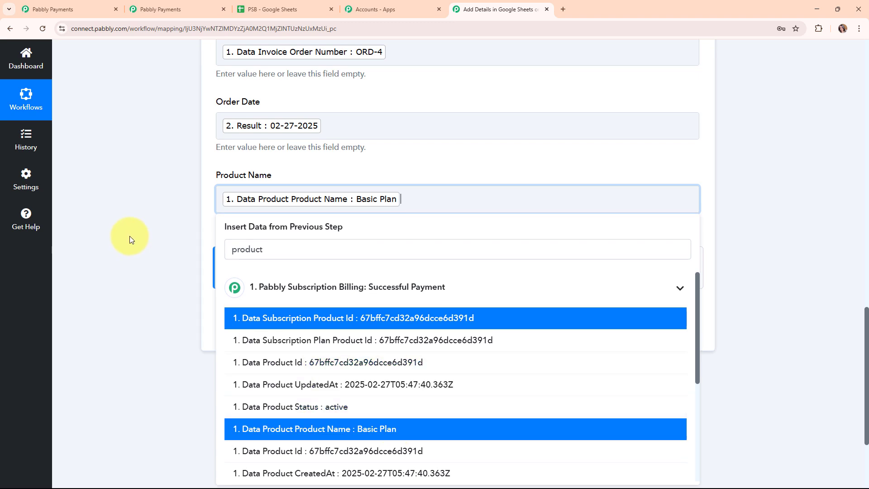
left_click(139, 221)
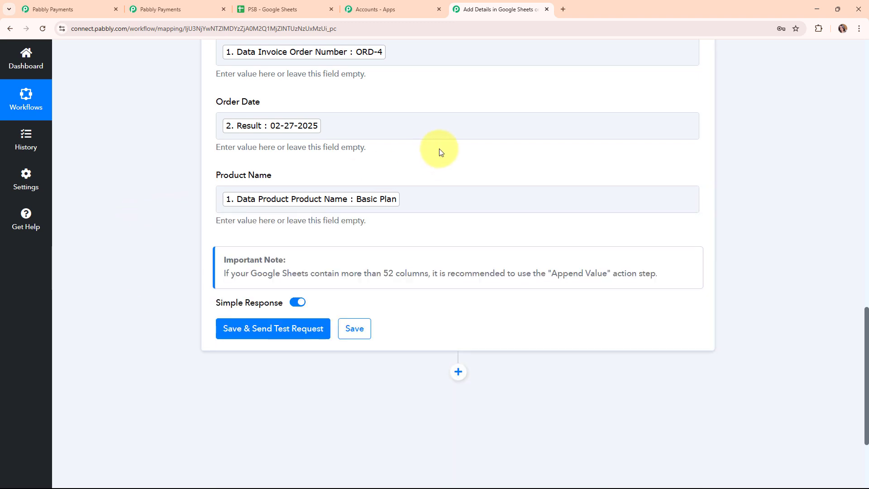
- Save the Google Sheets step with a test request, check the received response, and collapse the step
scroll(438, 159, "down", 1)
left_click(251, 283)
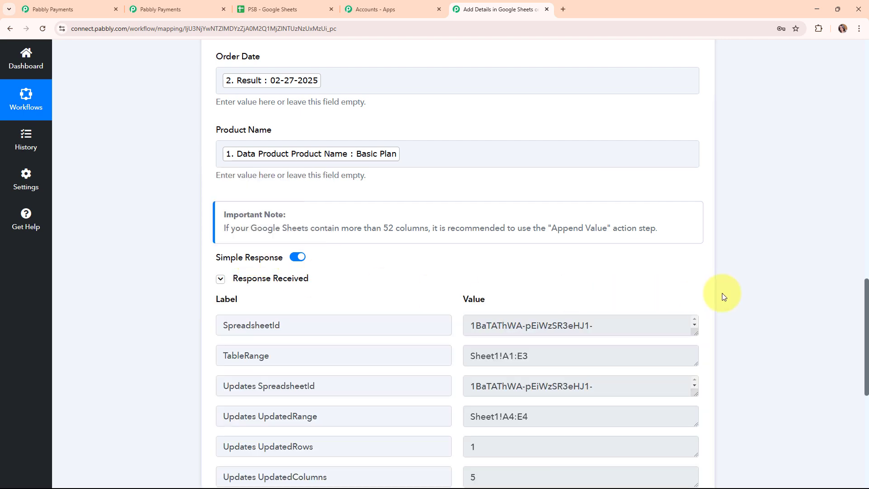
scroll(774, 274, "down", 6)
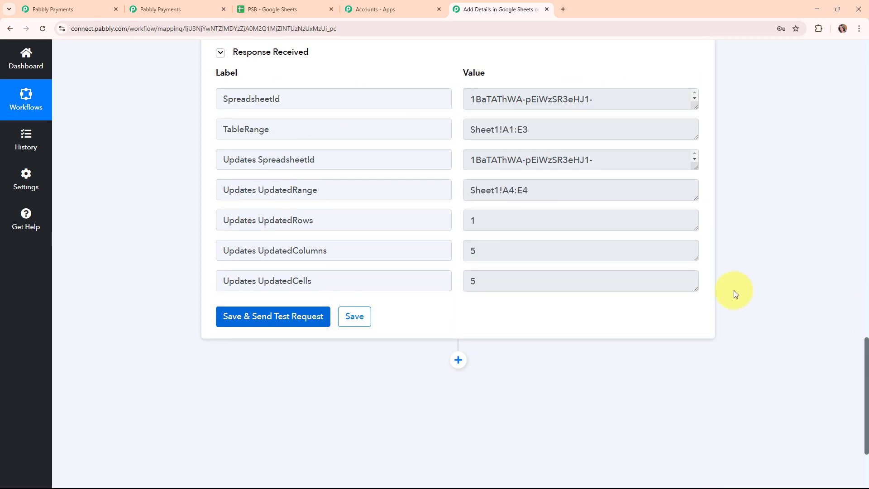
scroll(725, 286, "up", 12)
scroll(720, 276, "up", 9)
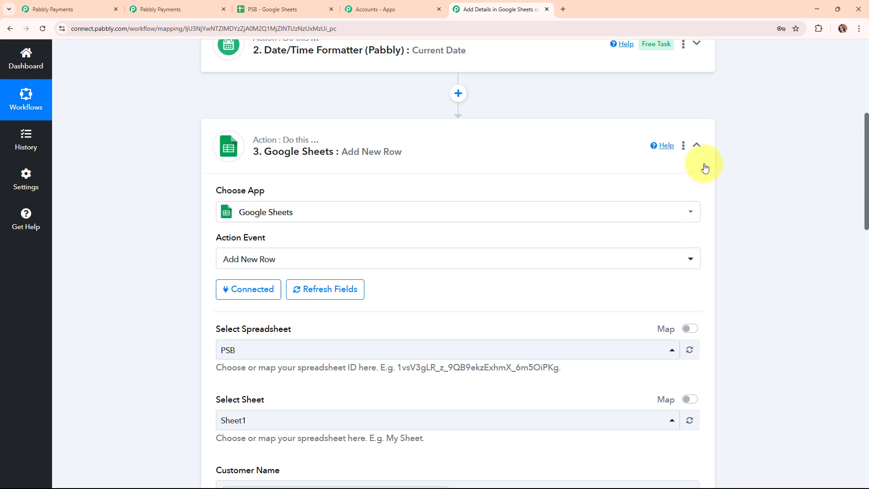
left_click(700, 146)
scroll(425, 267, "up", 5)
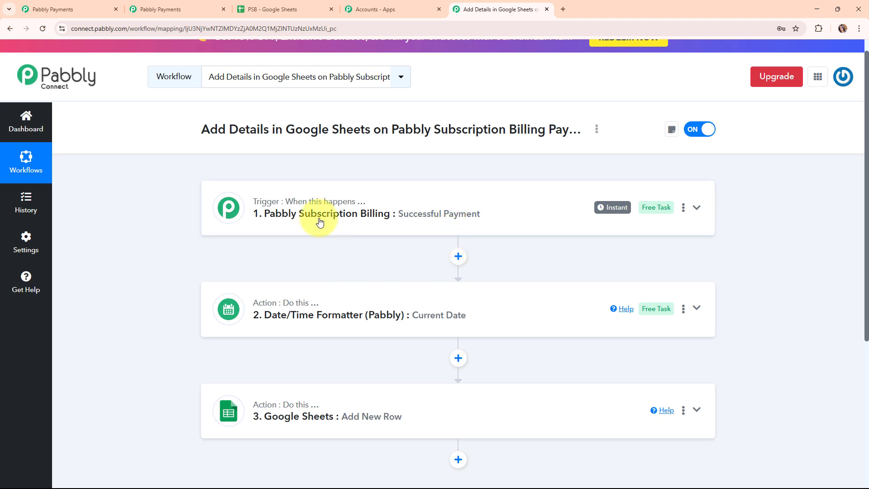
- Switch to the PSB spreadsheet in Google Sheets and check the newly added order row
left_click(294, 5)
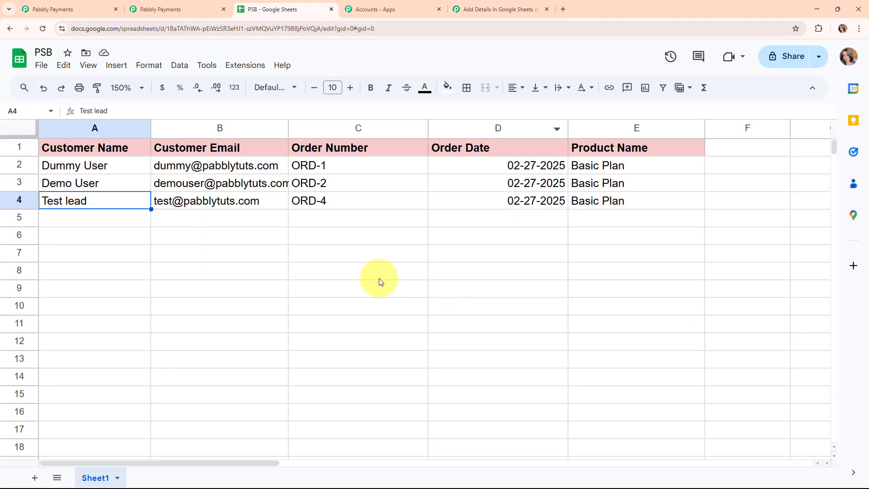
left_click(88, 221)
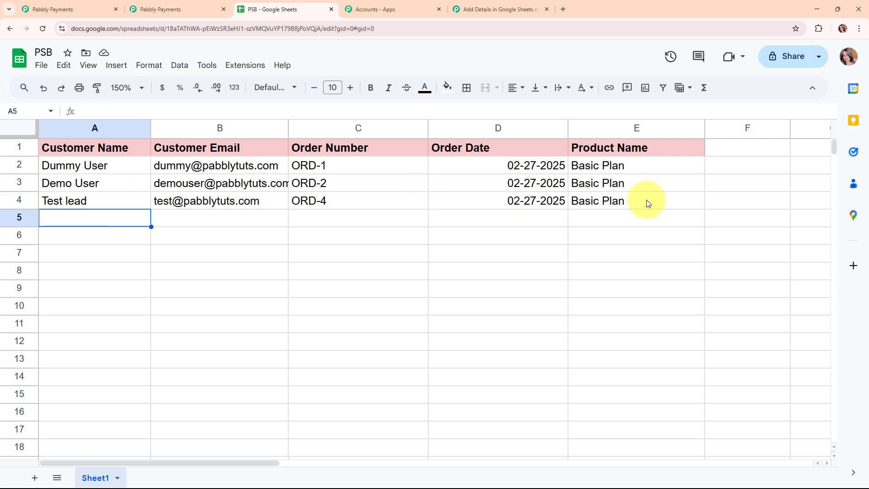
key("Up")
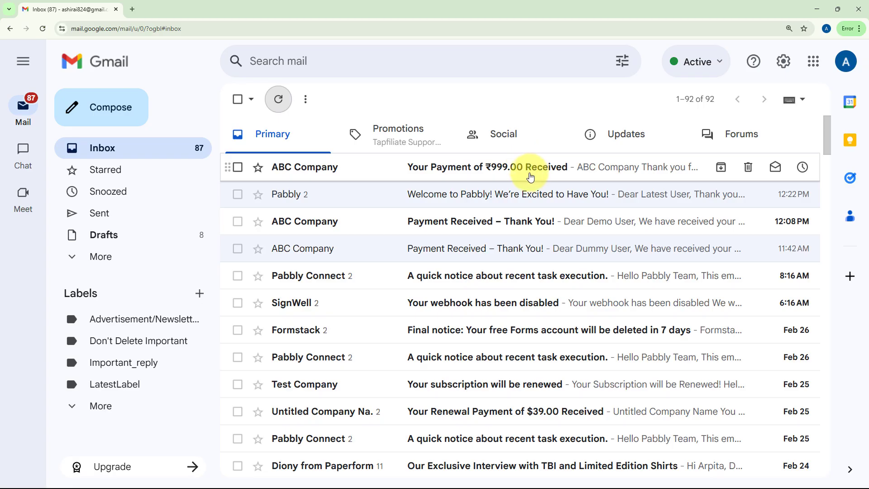
- Open ABC Company's newest payment-received email in Gmail, examine its order details, and return to the Pabbly Connect workflow
left_click(436, 167)
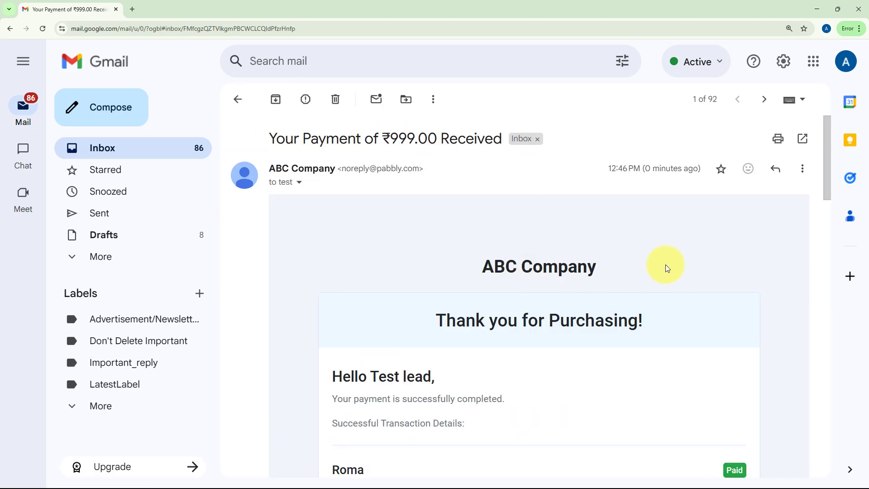
scroll(665, 266, "down", 1)
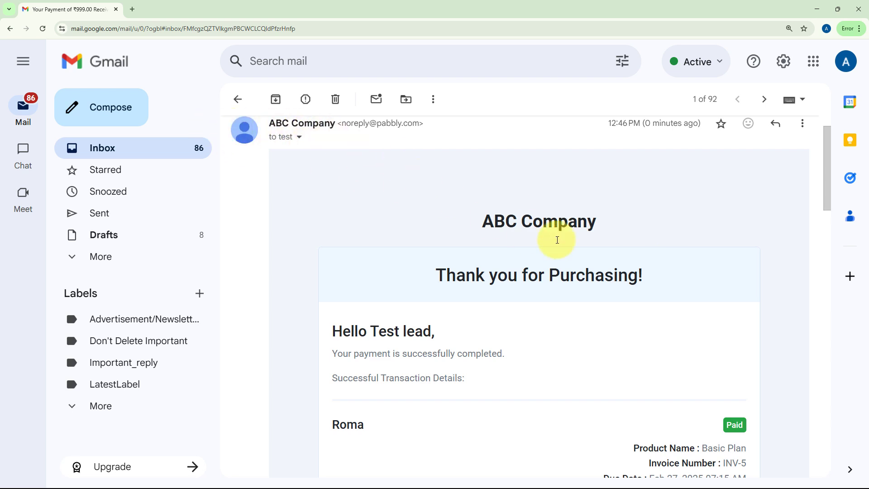
scroll(691, 255, "down", 4)
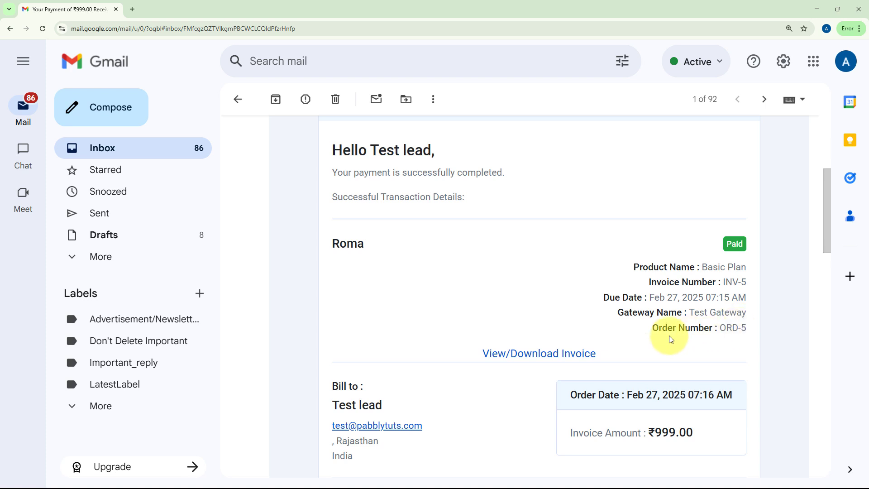
scroll(652, 348, "down", 8)
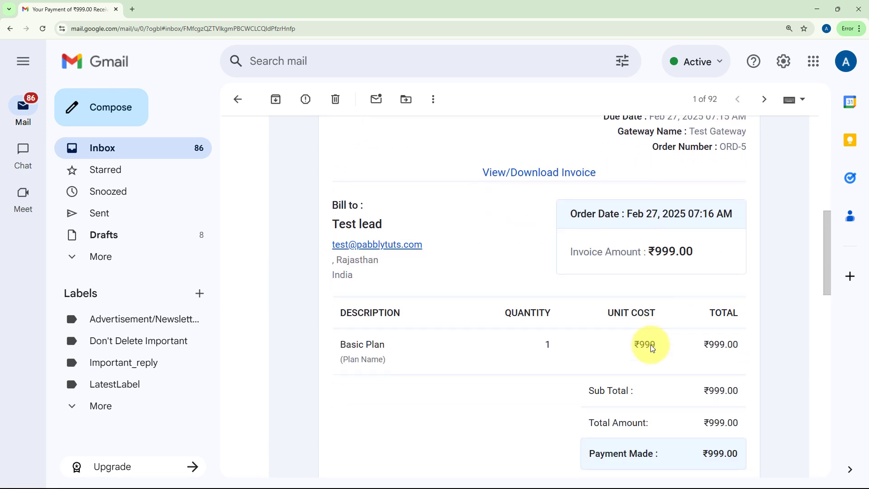
scroll(652, 345, "down", 4)
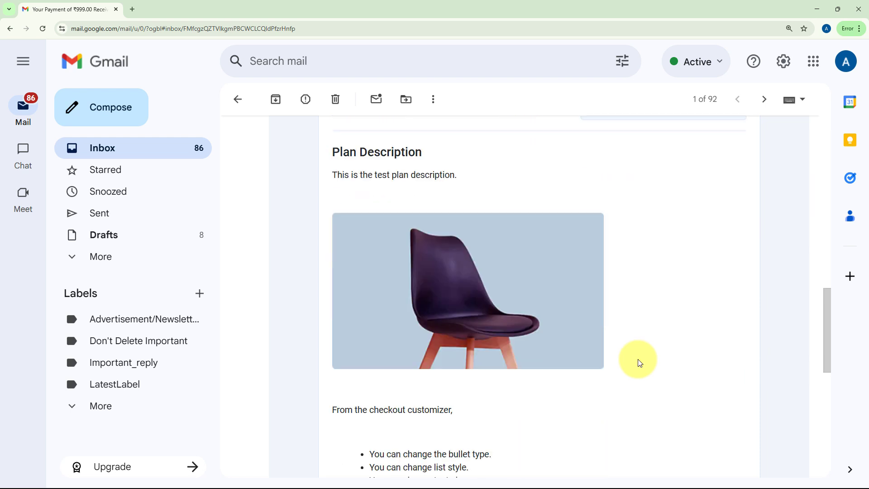
scroll(638, 362, "up", 5)
scroll(640, 362, "up", 5)
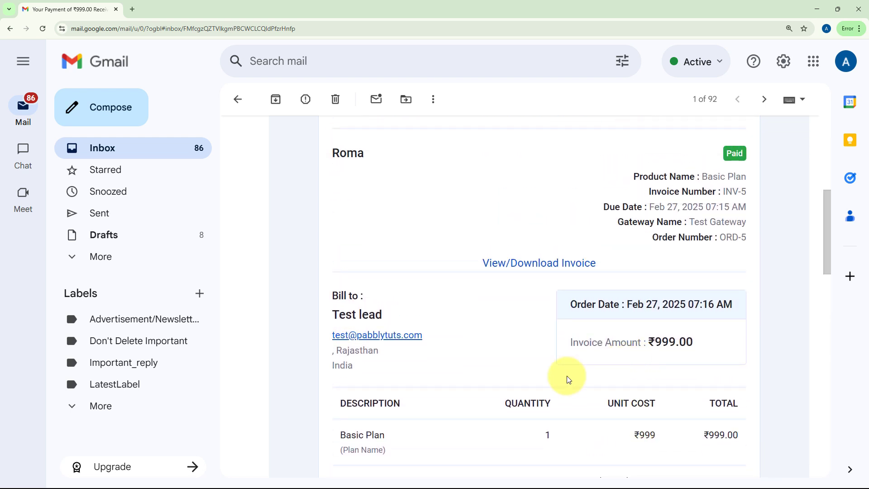
scroll(439, 334, "up", 7)
scroll(441, 334, "up", 1)
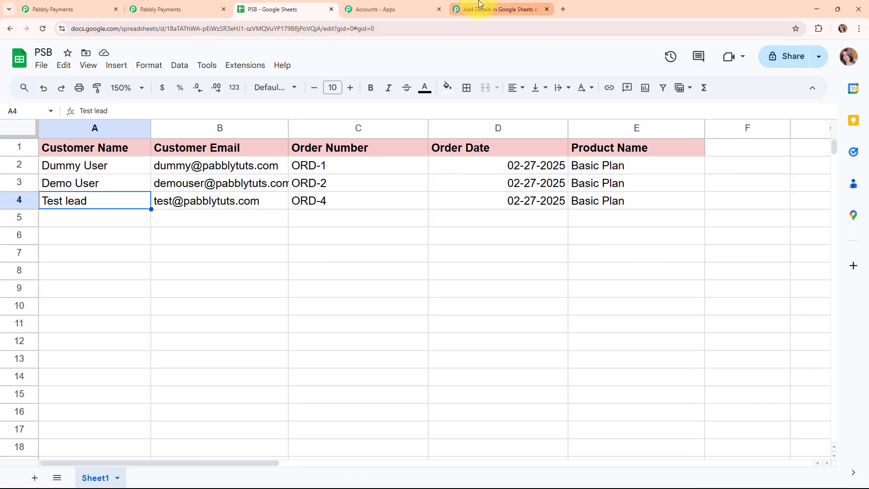
left_click(480, 3)
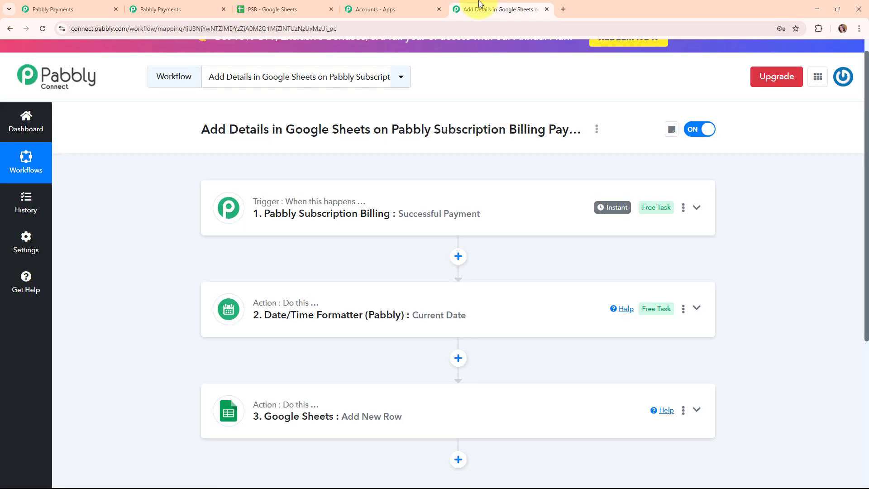